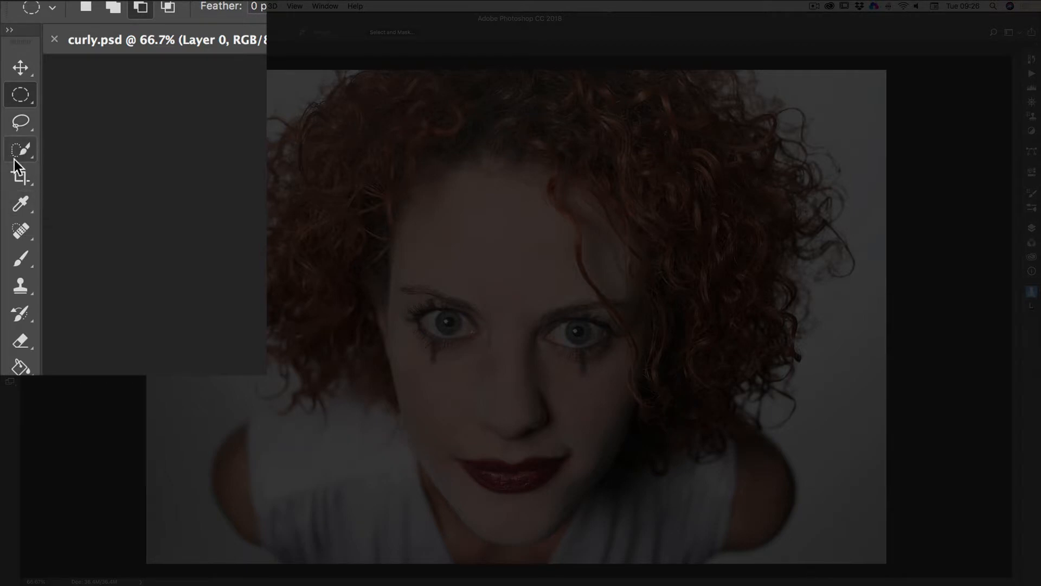
# Step: Activate the Quick Selection tool for the curly-haired portrait
pyautogui.click(24, 154)
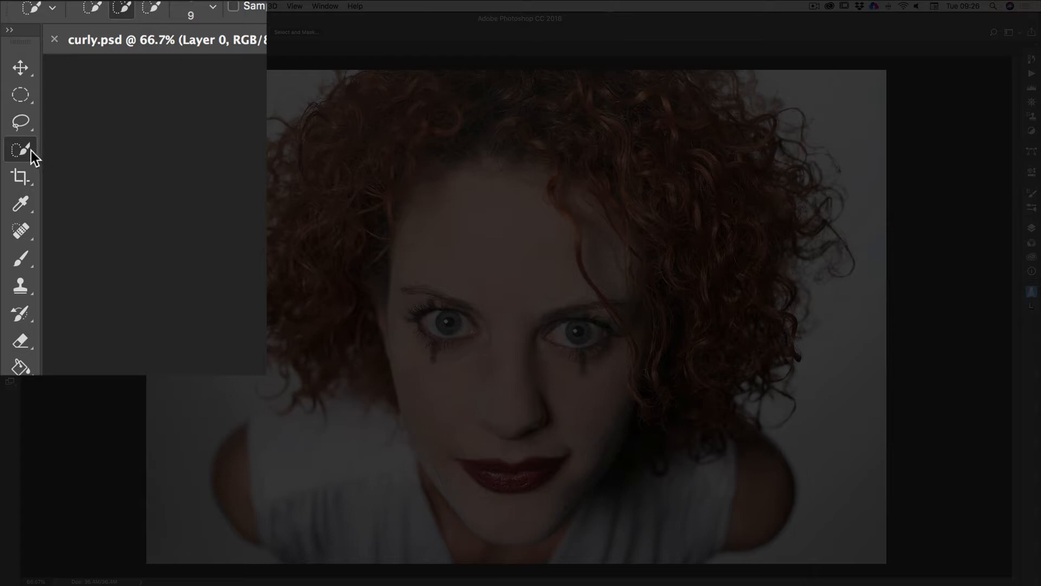
pyautogui.click(24, 154)
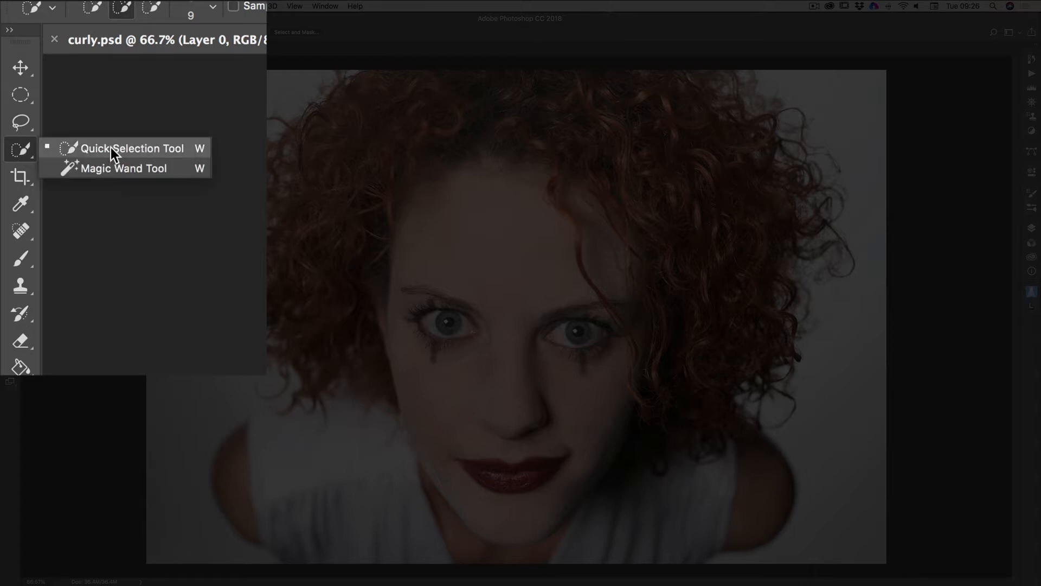
pyautogui.click(21, 151)
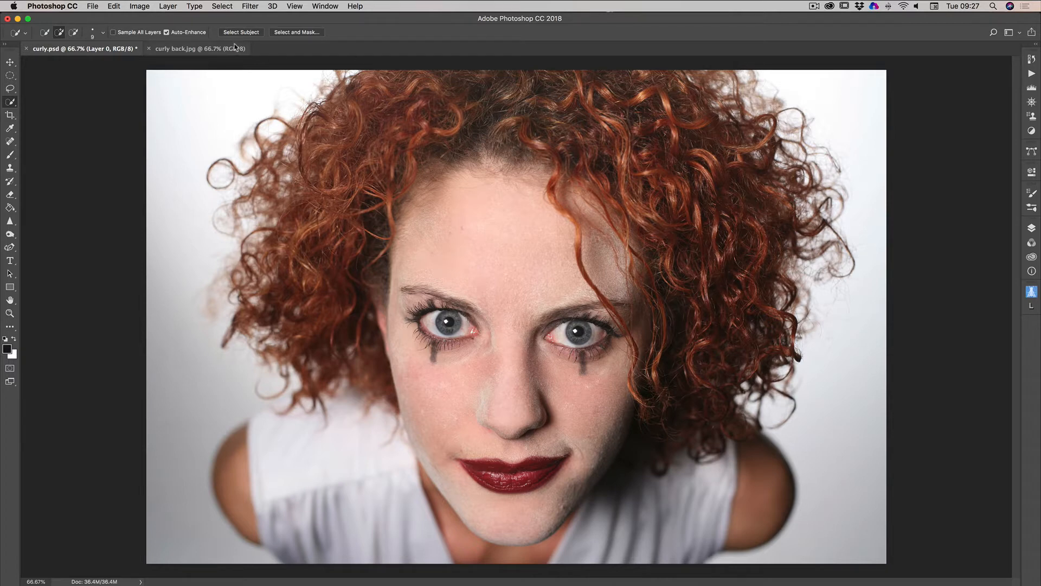
# Step: Duplicate Layer 0 within curly.psd, keeping the suggested layer name
pyautogui.click(1031, 228)
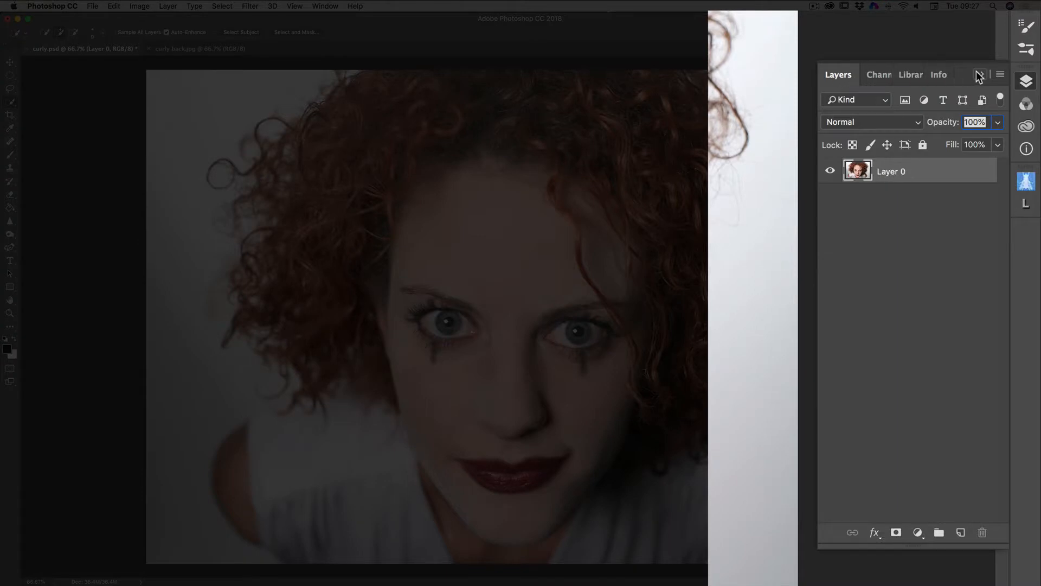
pyautogui.rightClick(935, 172)
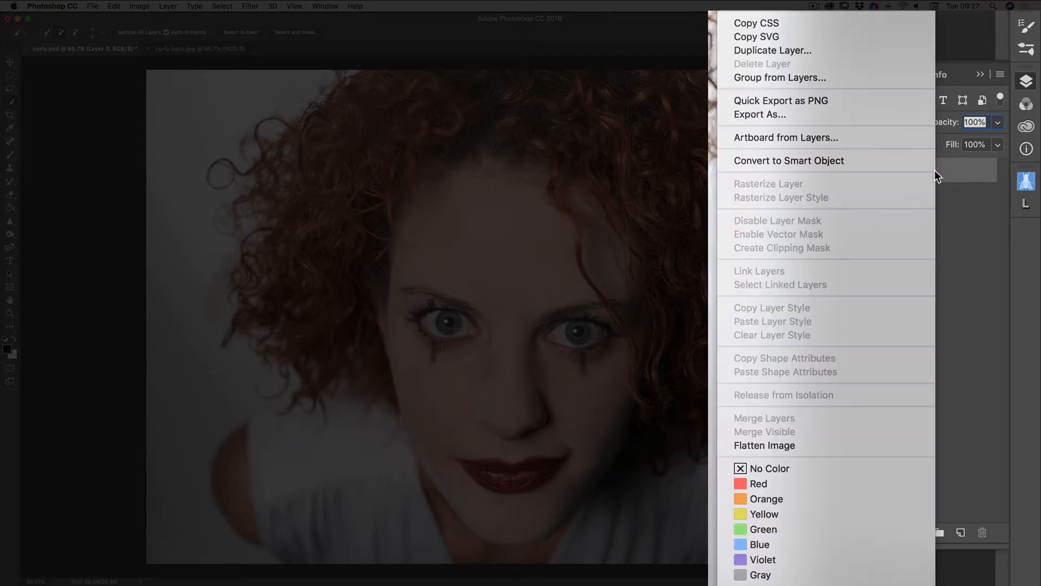
pyautogui.click(765, 49)
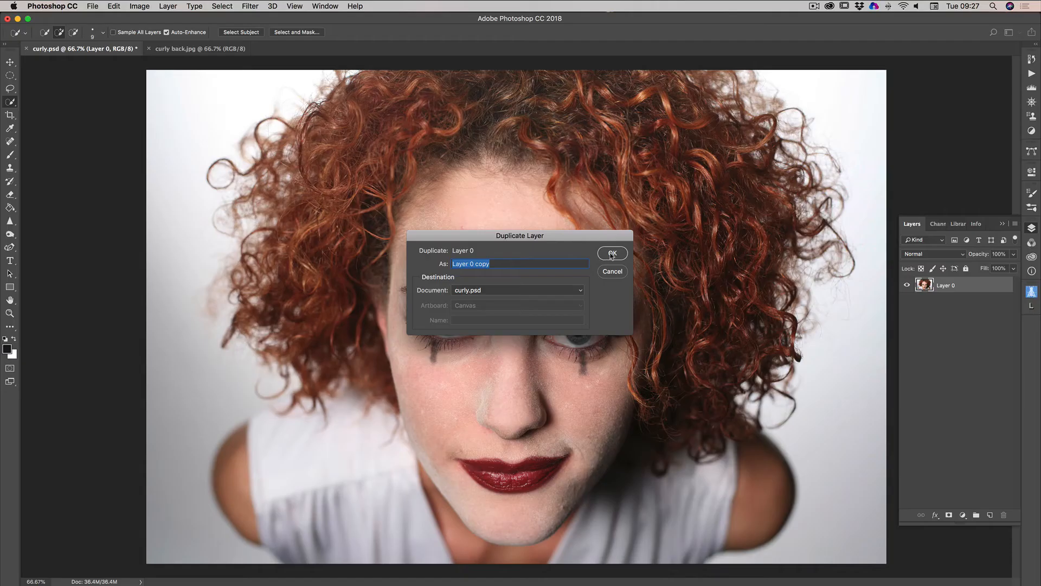
pyautogui.click(612, 252)
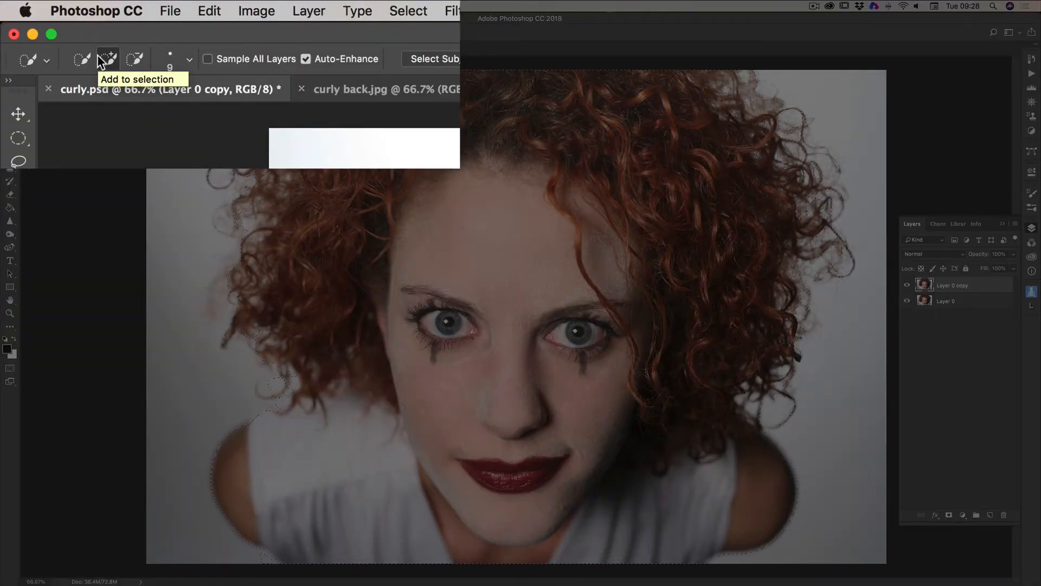
# Step: Set the Quick Selection tool to add to the woman's selection and open the selection in Select and Mask
pyautogui.click(101, 58)
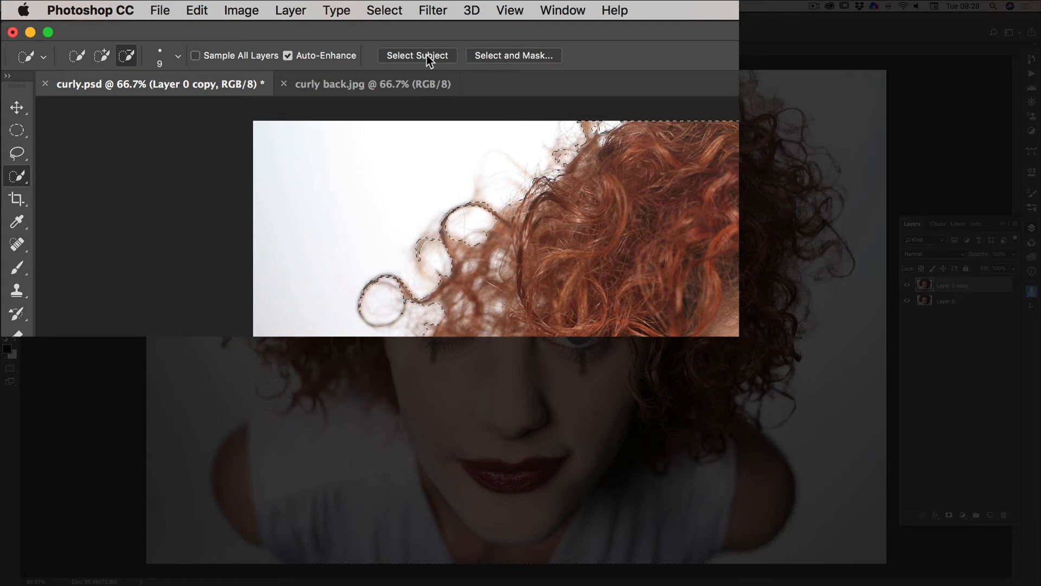
pyautogui.click(509, 53)
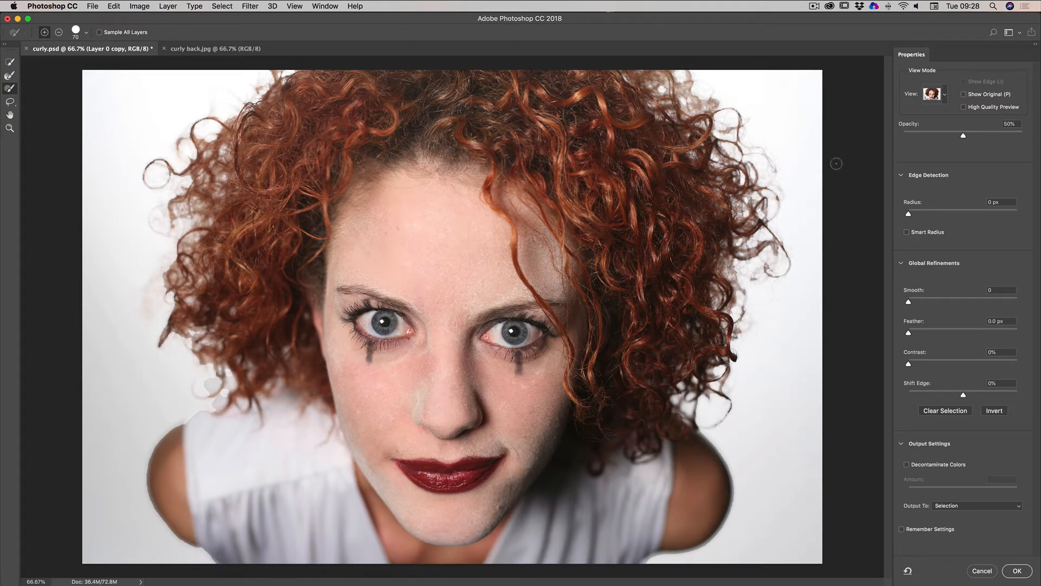
# Step: Preview the selection in Overlay view, switch the view mode to On Black and set its opacity to 66%
pyautogui.click(946, 96)
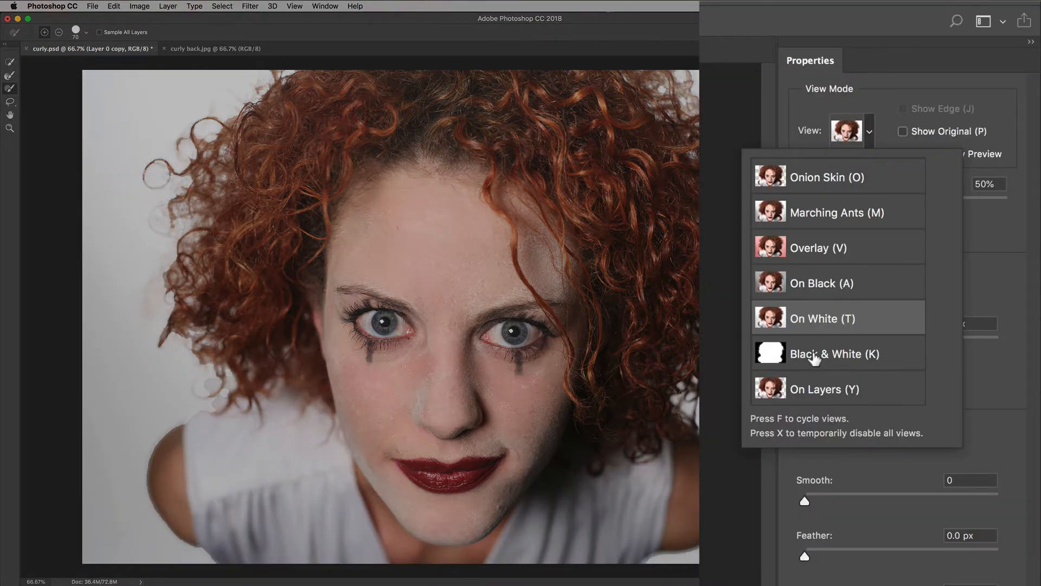
pyautogui.click(813, 248)
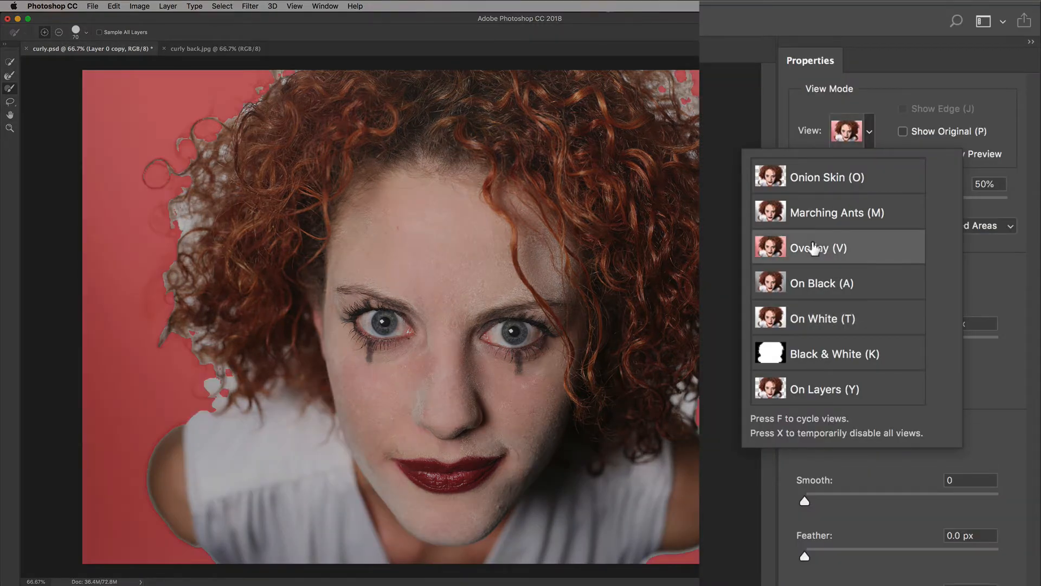
pyautogui.click(869, 131)
pyautogui.click(868, 132)
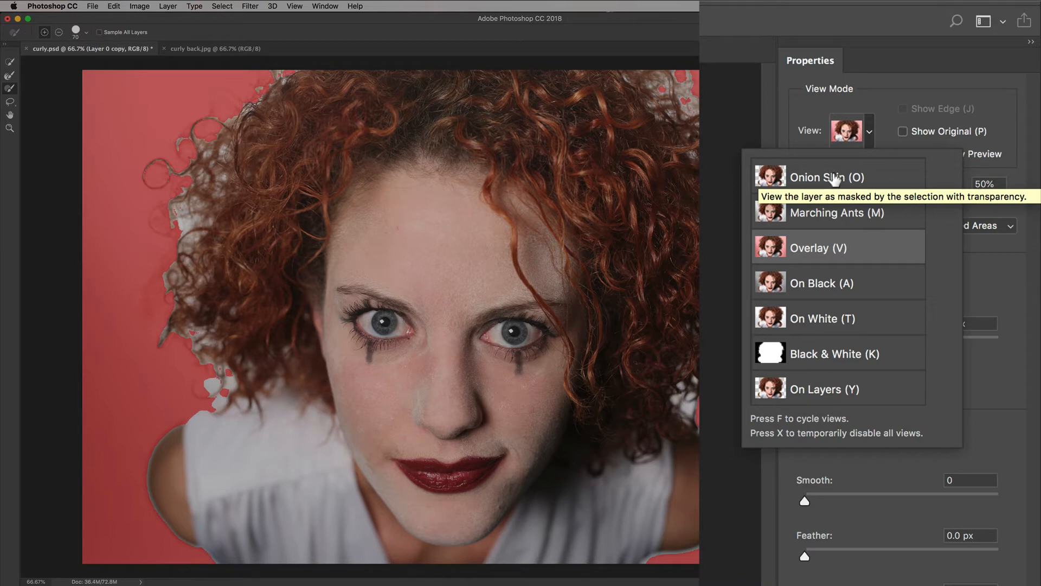
pyautogui.click(817, 290)
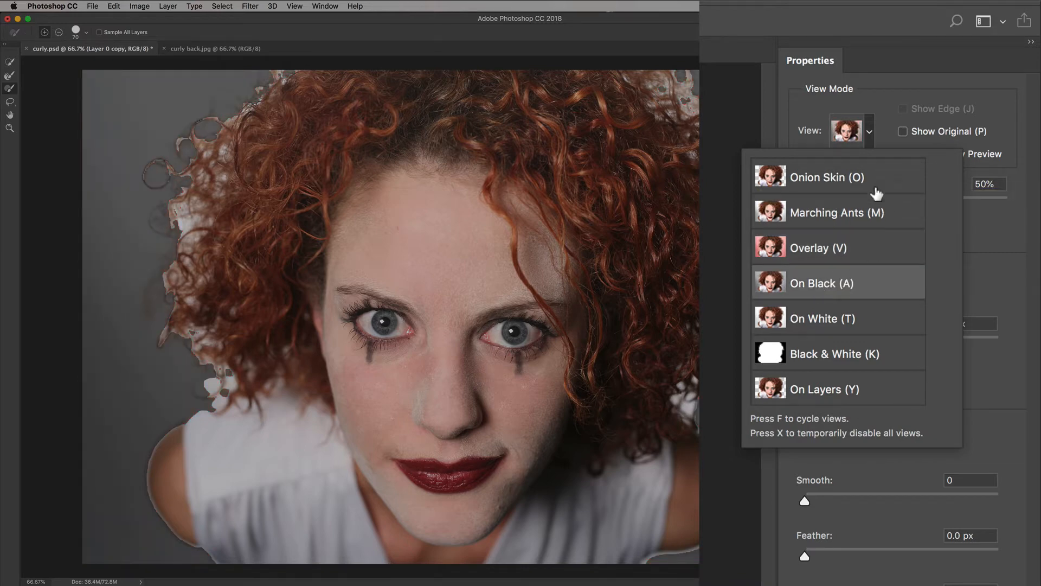
pyautogui.click(884, 97)
pyautogui.moveTo(900, 202); pyautogui.dragTo(942, 202)
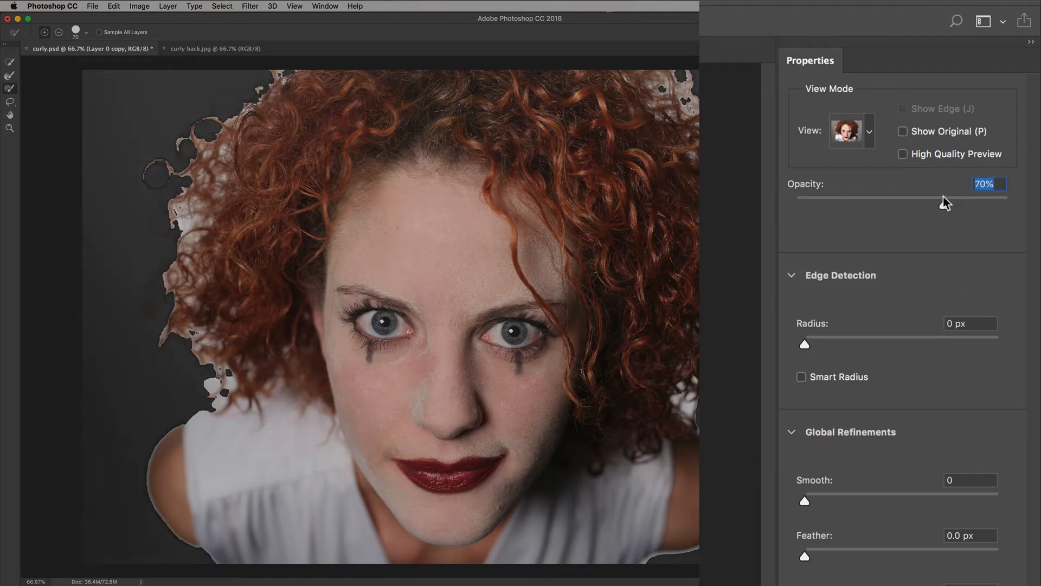
pyautogui.moveTo(945, 211)
pyautogui.mouseDown()
pyautogui.moveTo(907, 204)
pyautogui.moveTo(930, 198)
pyautogui.mouseUp()
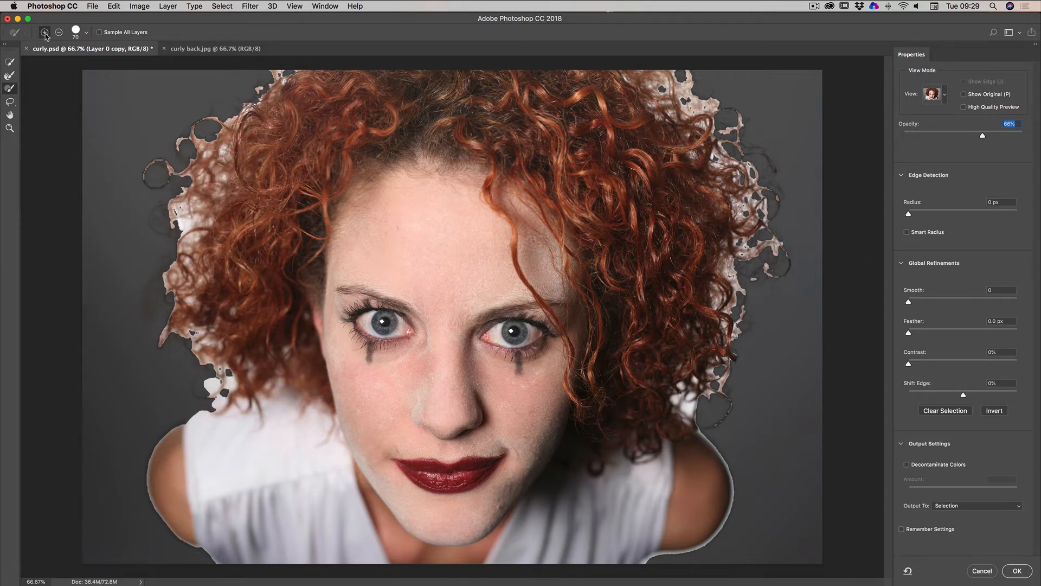
# Step: Choose the Refine Edge Brush tool in add mode and set its brush size to 312 px
pyautogui.click(9, 64)
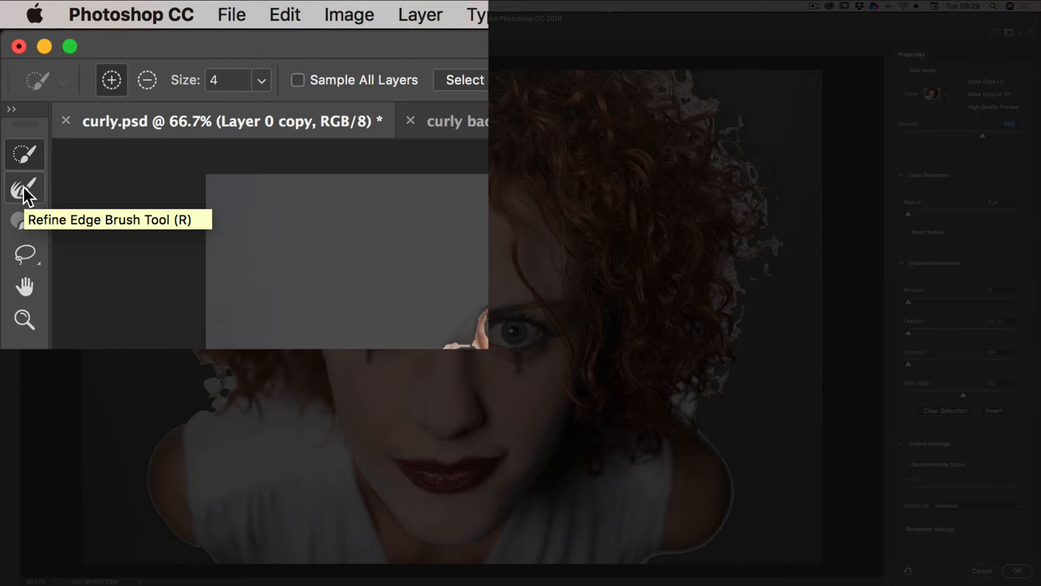
pyautogui.click(23, 186)
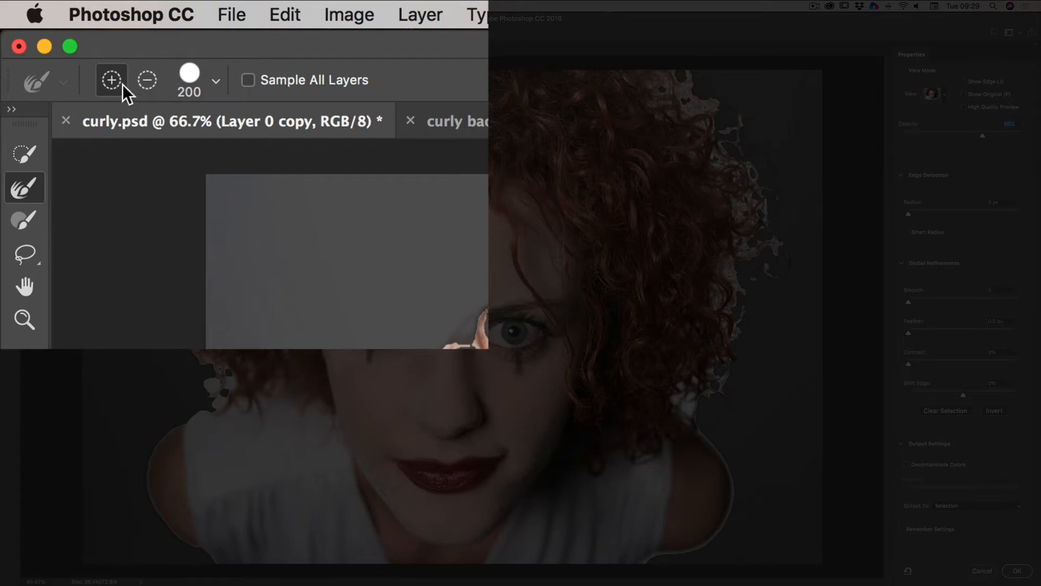
pyautogui.click(216, 83)
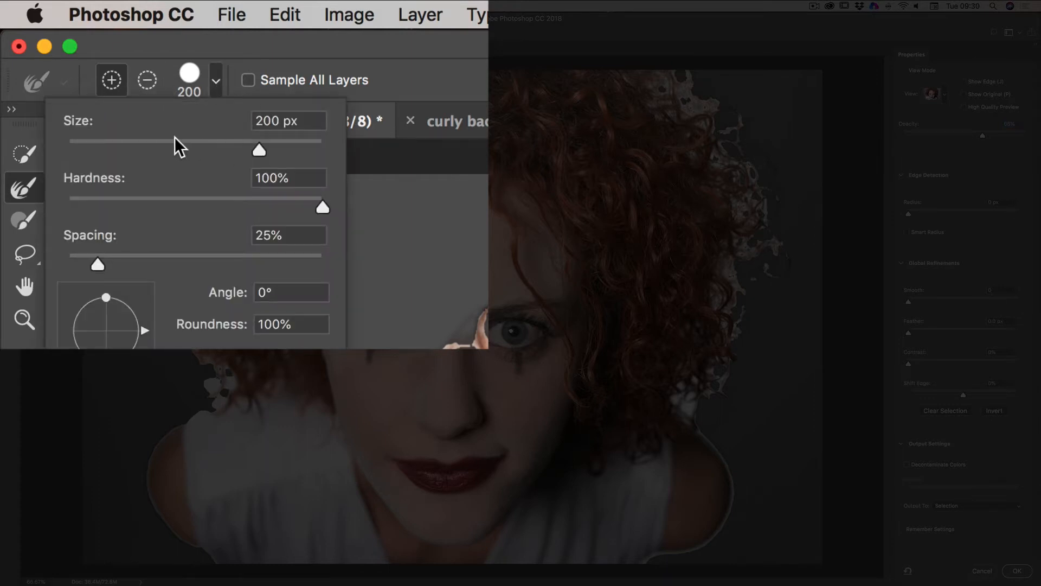
pyautogui.moveTo(254, 154); pyautogui.dragTo(275, 153)
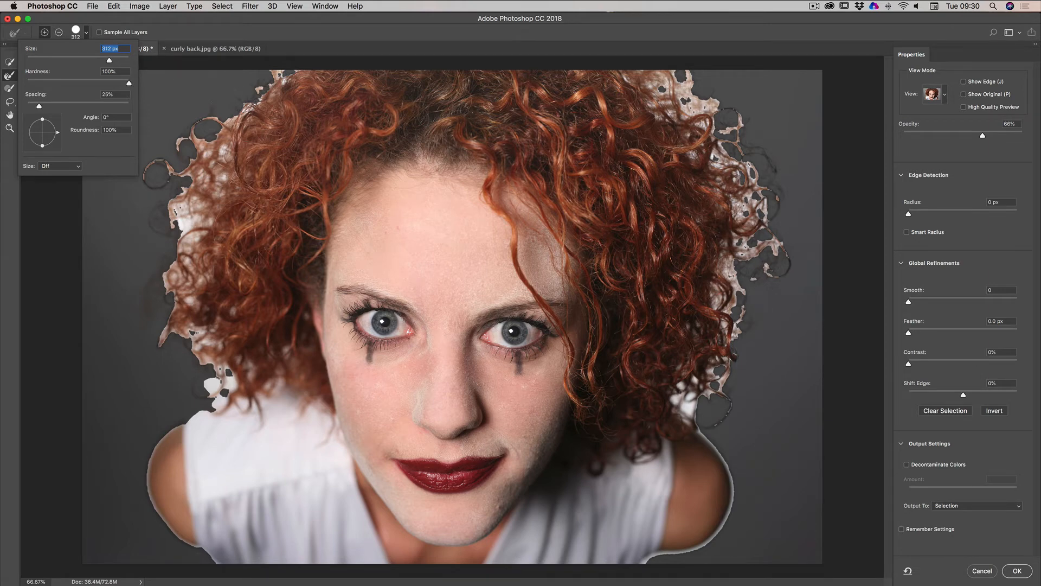
pyautogui.press('Return')
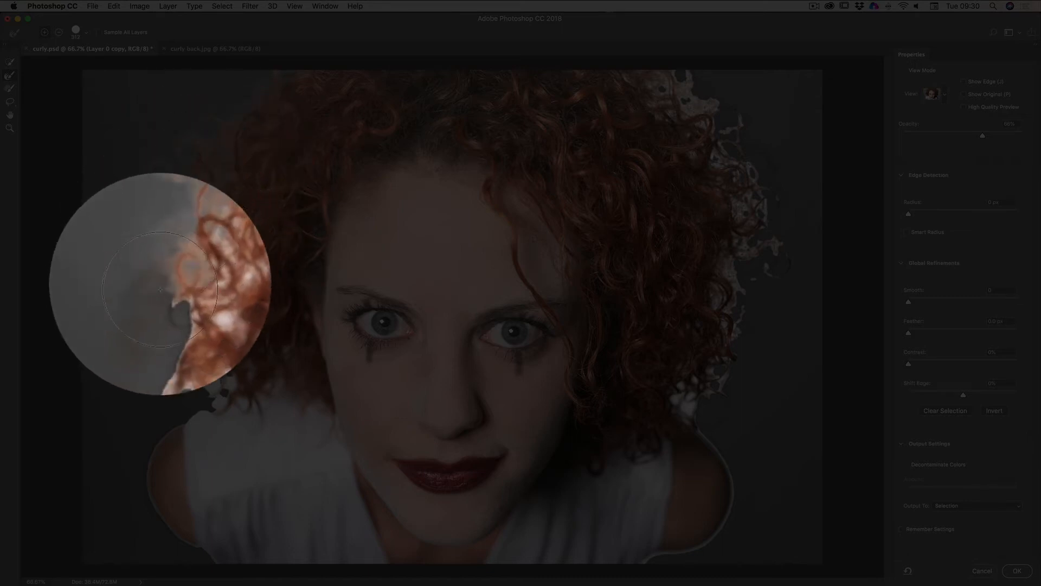
# Step: Brush around the outer edge of the curly hair and the adjoining shoulder edge to refine the selection
pyautogui.moveTo(167, 328)
pyautogui.mouseDown()
pyautogui.moveTo(166, 355)
pyautogui.moveTo(182, 349)
pyautogui.moveTo(185, 365)
pyautogui.moveTo(211, 375)
pyautogui.moveTo(198, 384)
pyautogui.moveTo(220, 366)
pyautogui.moveTo(167, 361)
pyautogui.moveTo(191, 321)
pyautogui.moveTo(221, 353)
pyautogui.moveTo(182, 336)
pyautogui.moveTo(374, 112)
pyautogui.mouseUp()
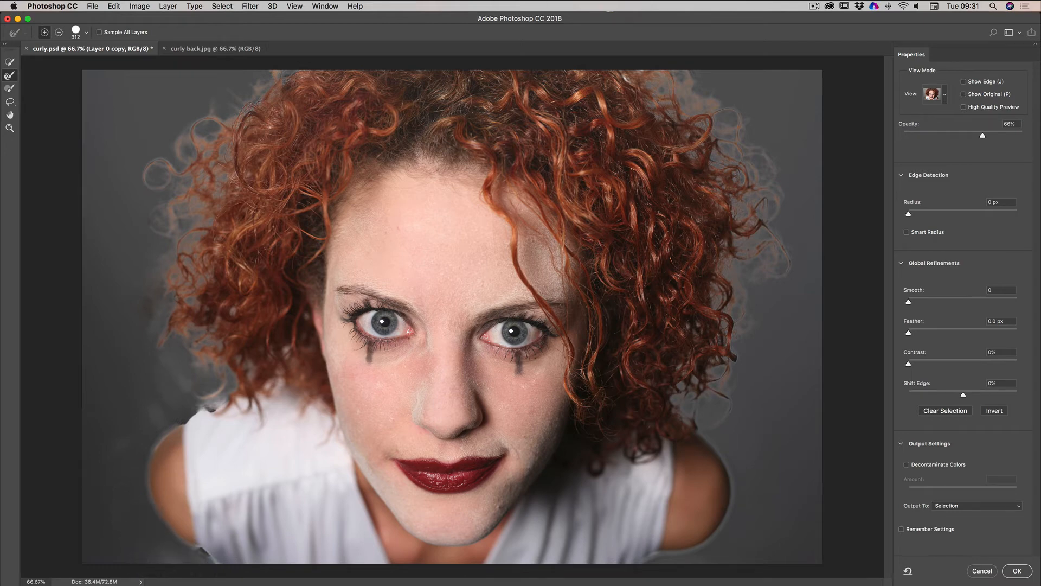
pyautogui.moveTo(163, 441)
pyautogui.mouseDown()
pyautogui.moveTo(195, 402)
pyautogui.moveTo(209, 406)
pyautogui.mouseUp()
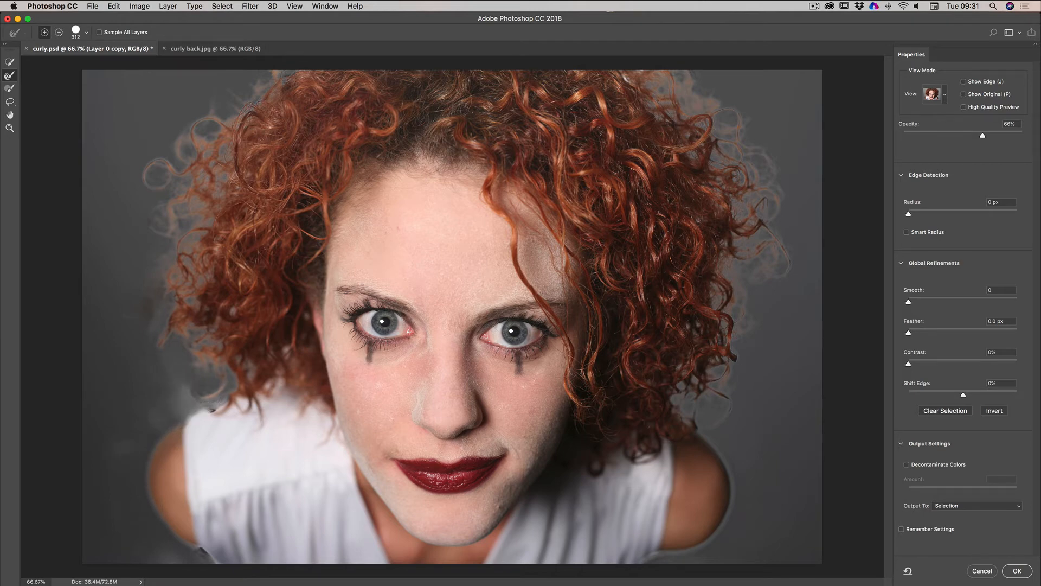
pyautogui.moveTo(165, 347); pyautogui.dragTo(136, 294)
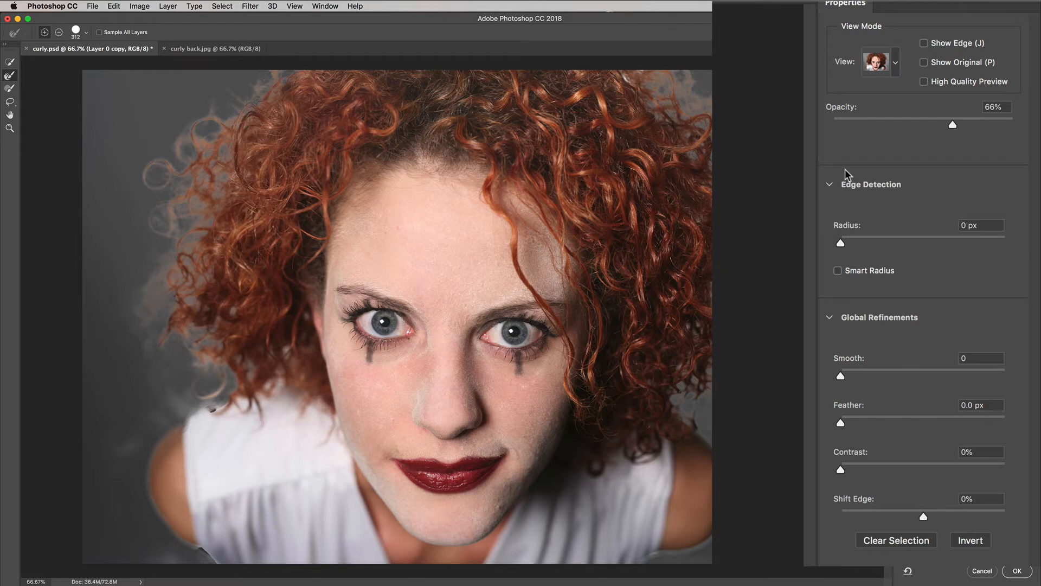
# Step: Try a larger edge detection radius, reduce it to 1 px and enable Smart Radius
pyautogui.moveTo(841, 245); pyautogui.dragTo(923, 241)
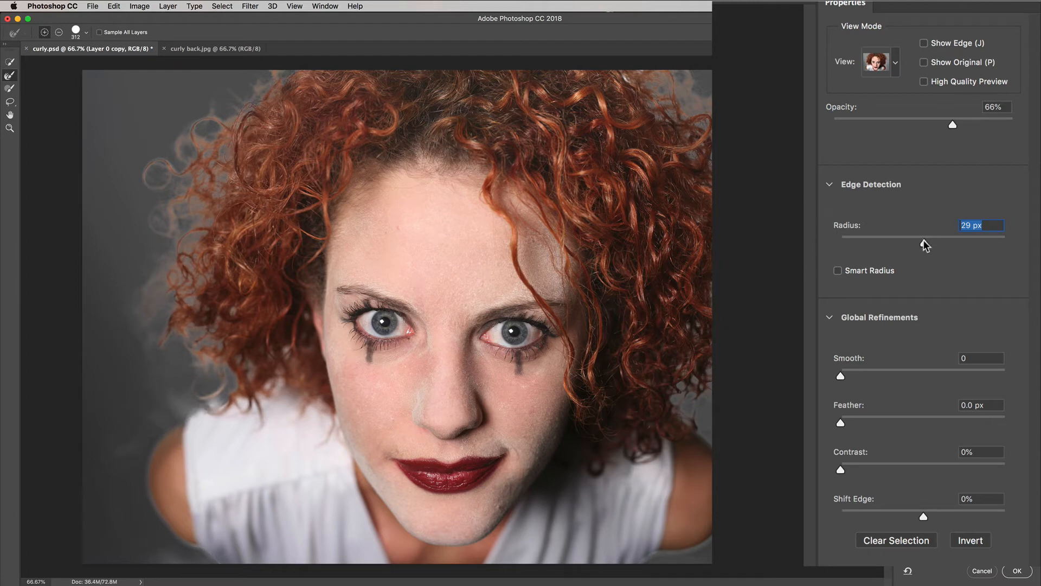
pyautogui.moveTo(923, 241); pyautogui.dragTo(851, 241)
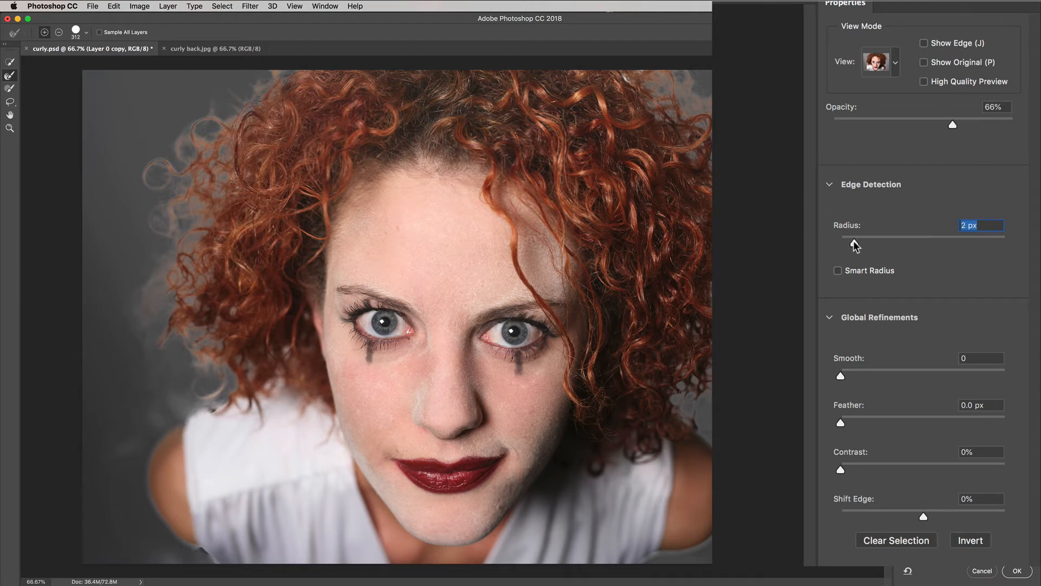
pyautogui.click(838, 271)
pyautogui.click(837, 271)
# Step: Set the edge contrast to 22% and brush over the dark patch where the hair meets the shoulder
pyautogui.moveTo(839, 468); pyautogui.dragTo(892, 460)
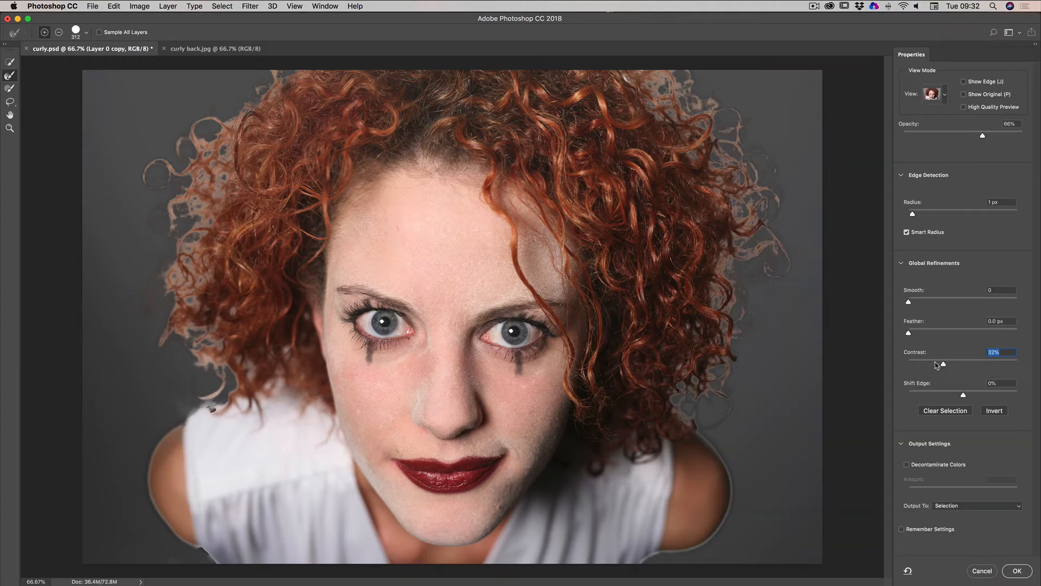
pyautogui.click(934, 364)
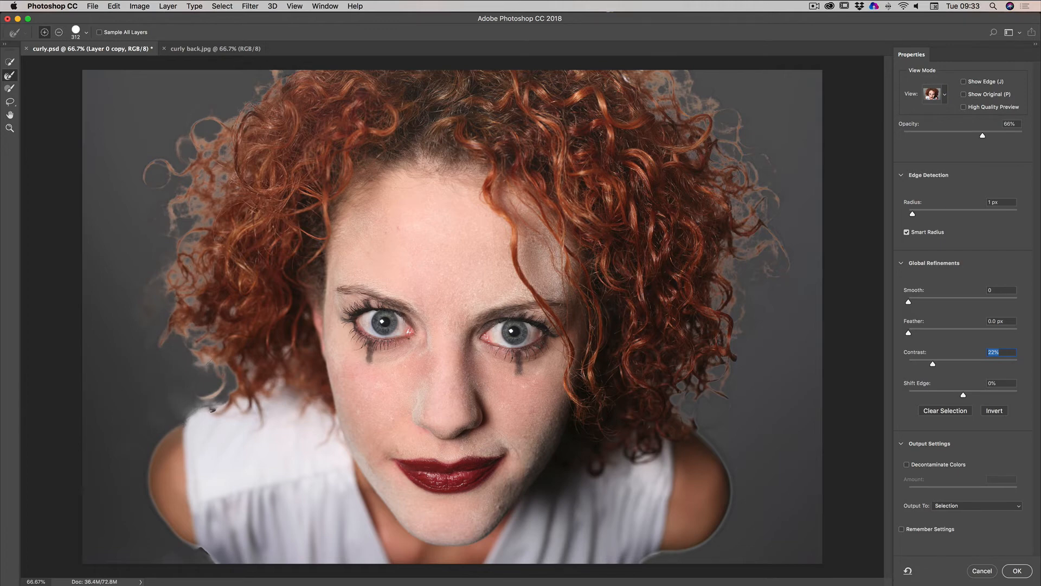
pyautogui.moveTo(209, 410); pyautogui.dragTo(192, 422)
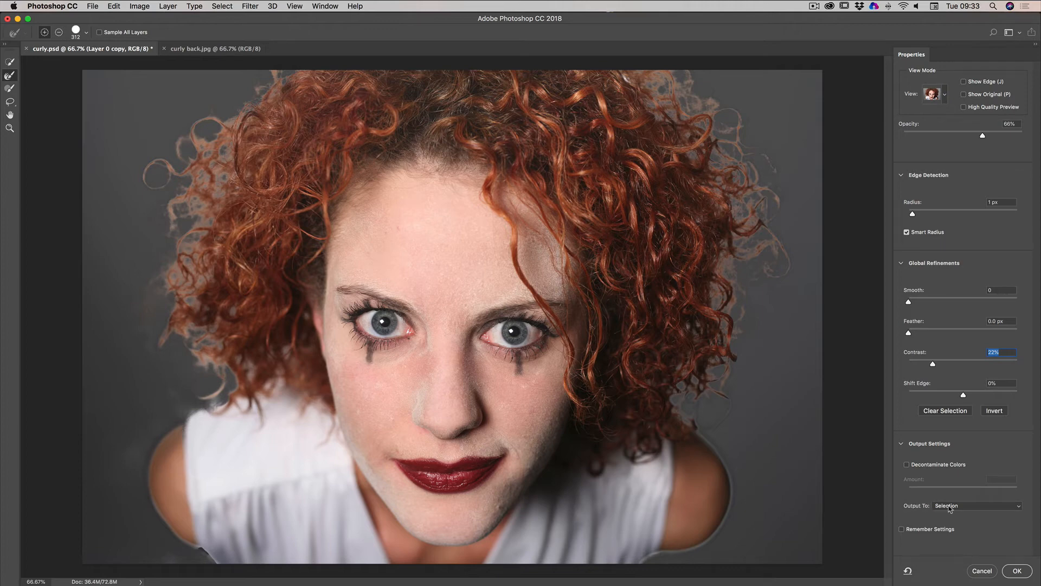
# Step: Output the refined selection as a new layer with a layer mask
pyautogui.click(1015, 507)
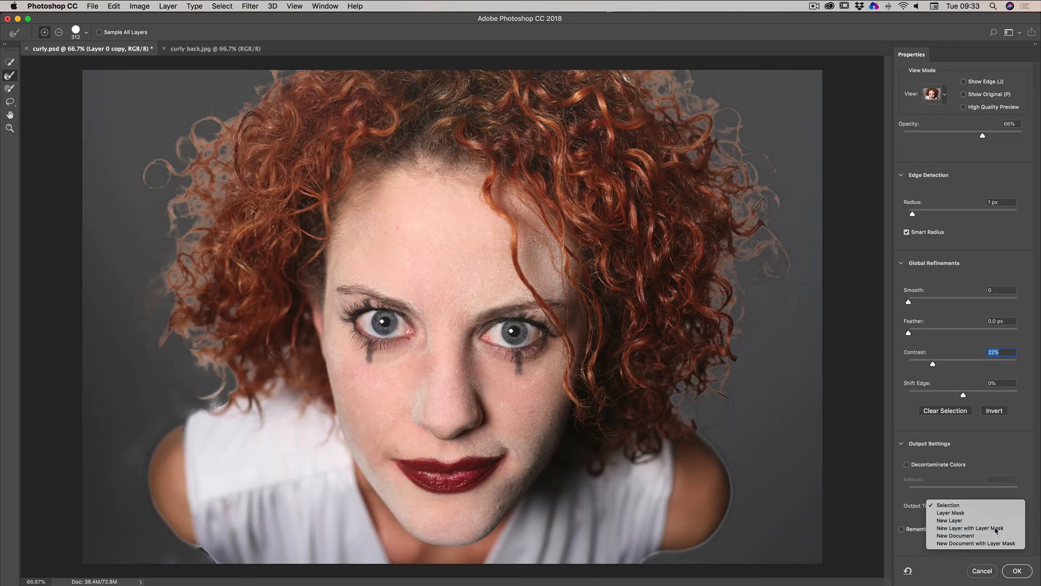
pyautogui.click(995, 529)
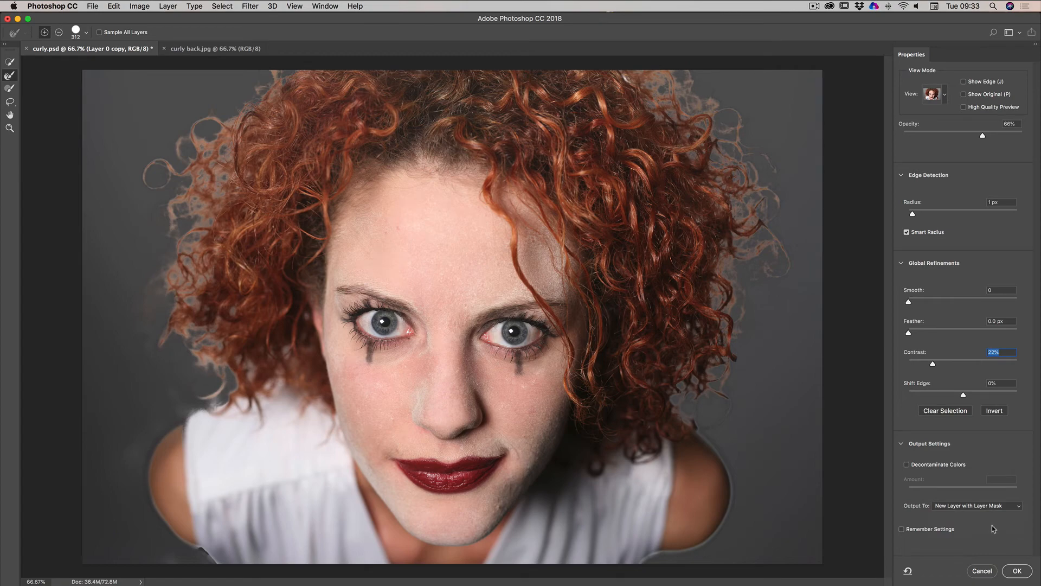
pyautogui.click(1017, 571)
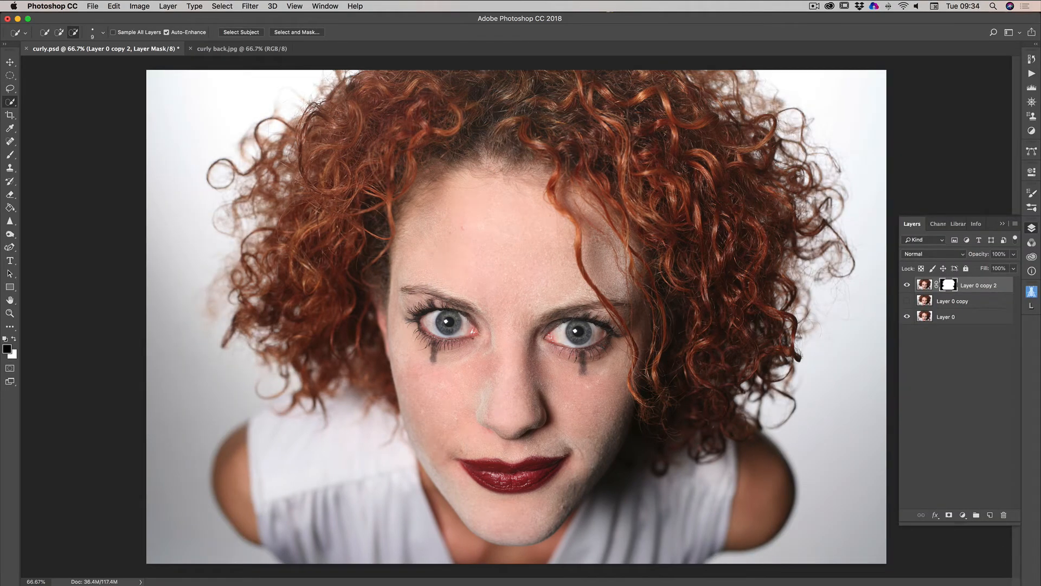
# Step: Toggle Layer 0's visibility to compare the cut-out with the original photo, leaving Layer 0 hidden
pyautogui.click(907, 317)
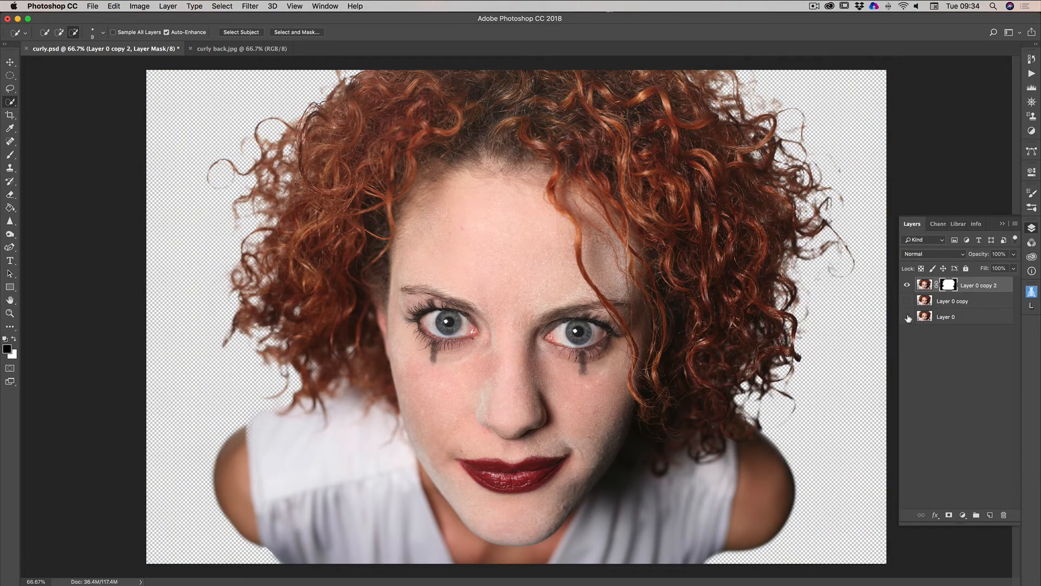
pyautogui.click(908, 317)
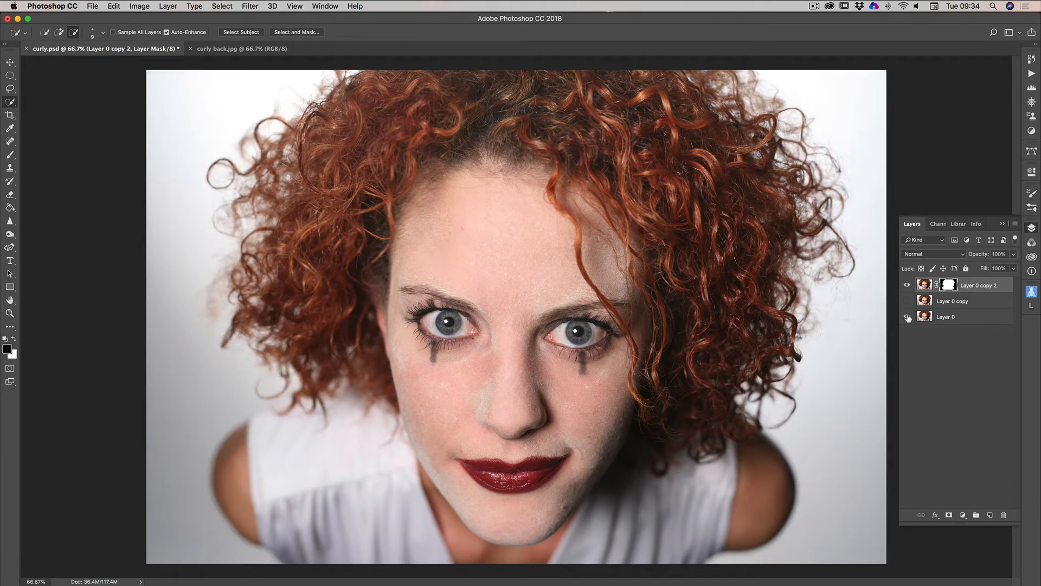
pyautogui.click(908, 317)
pyautogui.click(908, 317)
pyautogui.click(907, 318)
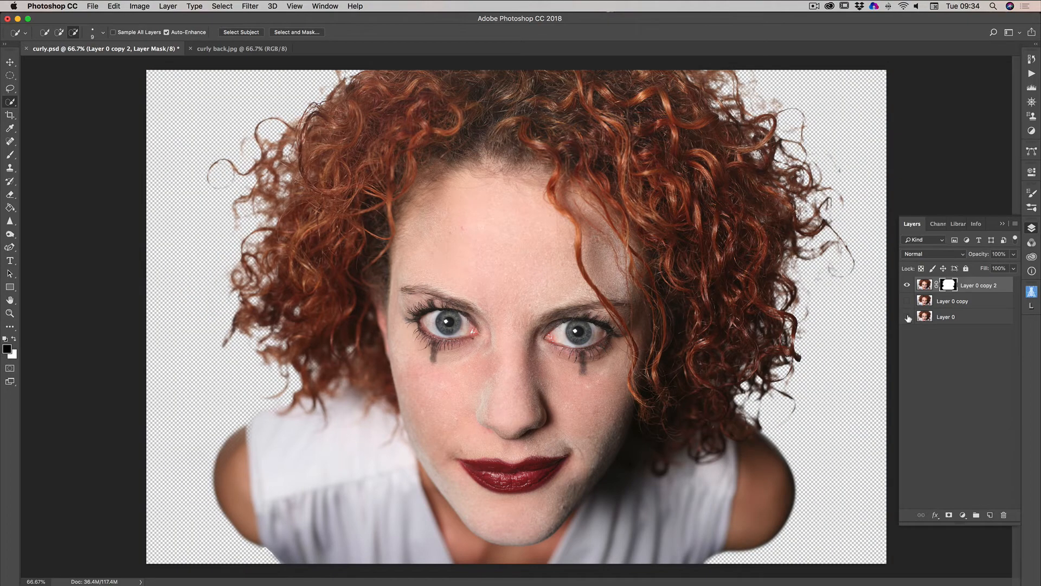
pyautogui.click(907, 317)
pyautogui.click(908, 317)
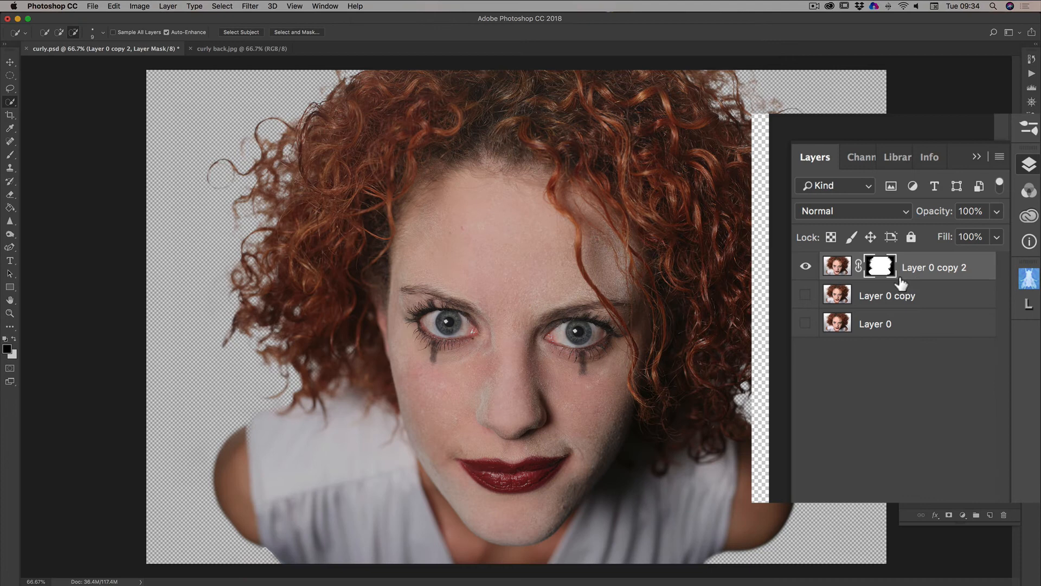
# Step: Make Layer 0 copy the active layer and toggle the visibility of Layer 0 copy 2 off and back on
pyautogui.click(837, 267)
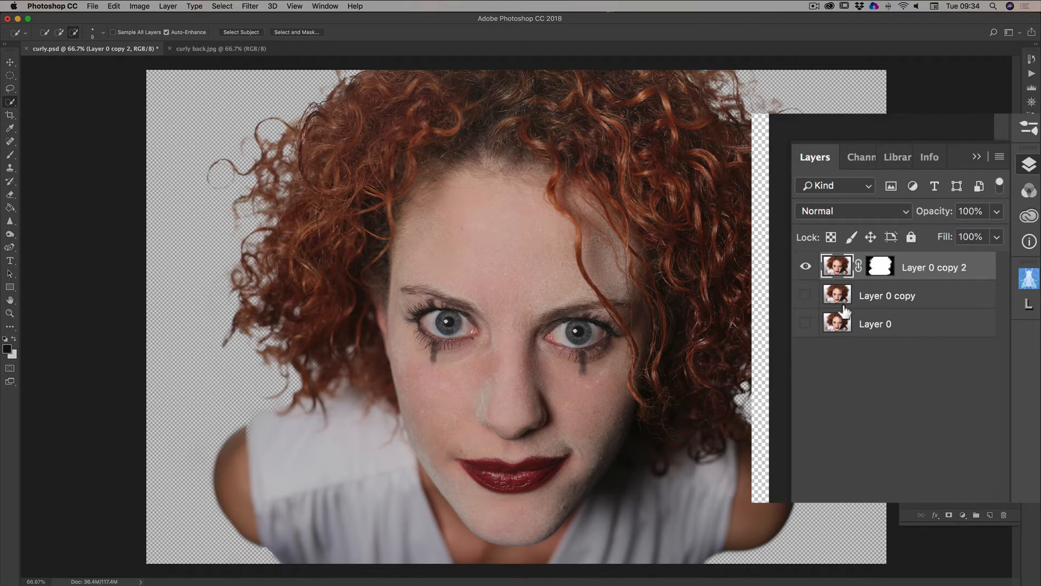
pyautogui.click(902, 297)
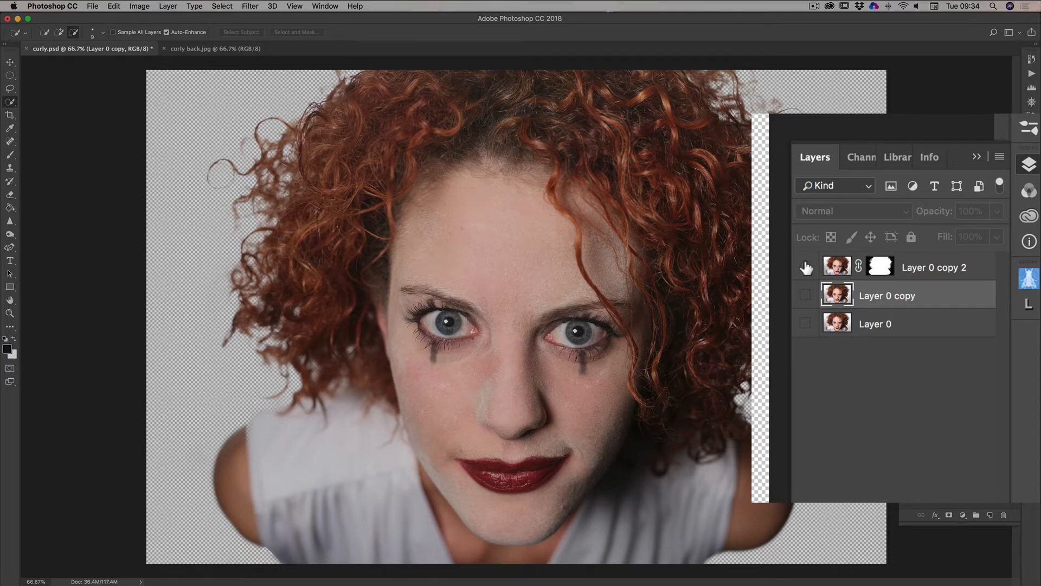
pyautogui.click(806, 266)
pyautogui.click(806, 266)
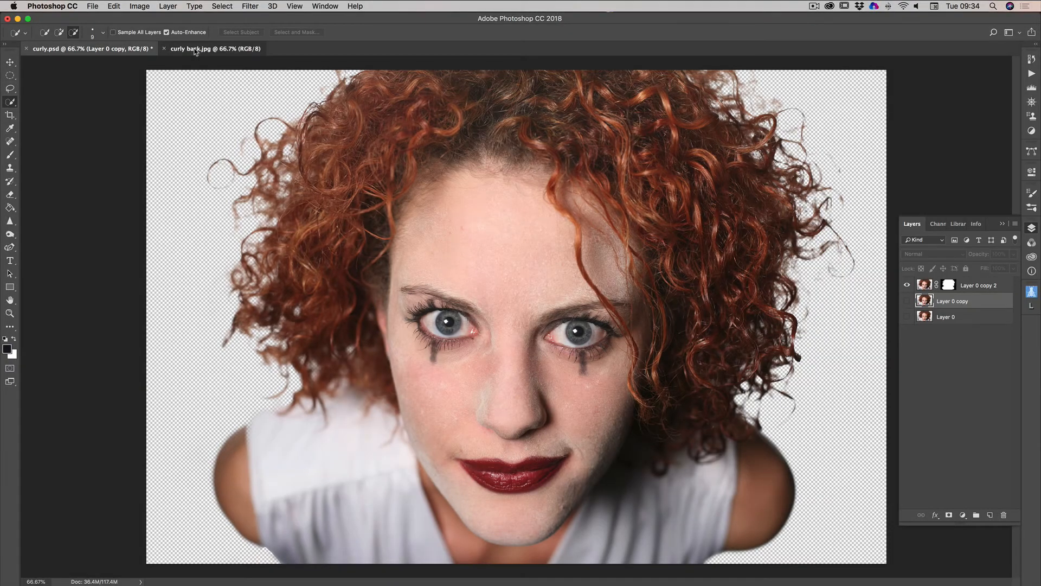
# Step: Move the blurred flag image from curly back.jpg into curly.psd as a layer beneath the masked cut-out
pyautogui.click(195, 50)
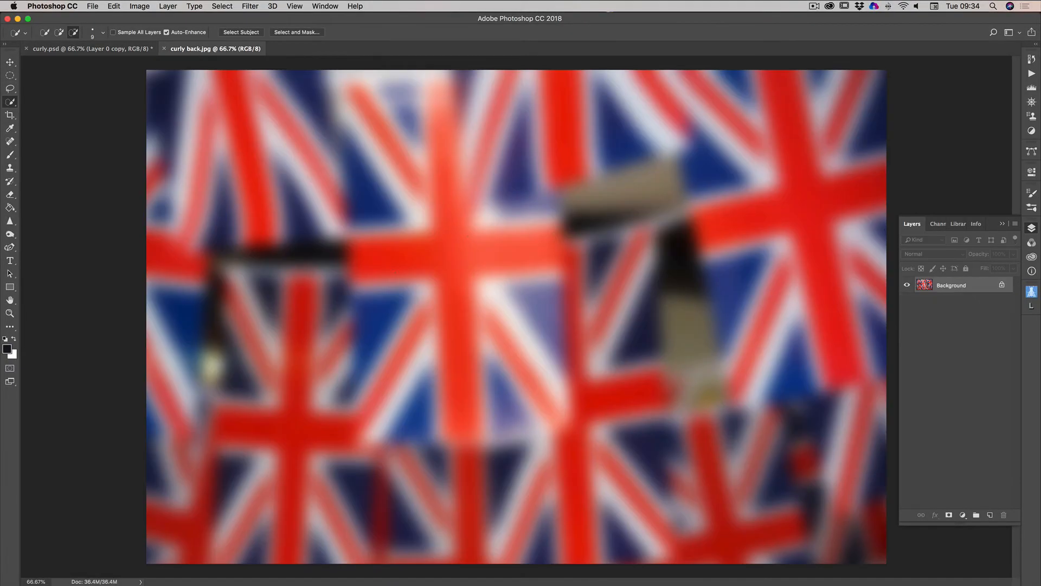
pyautogui.click(10, 63)
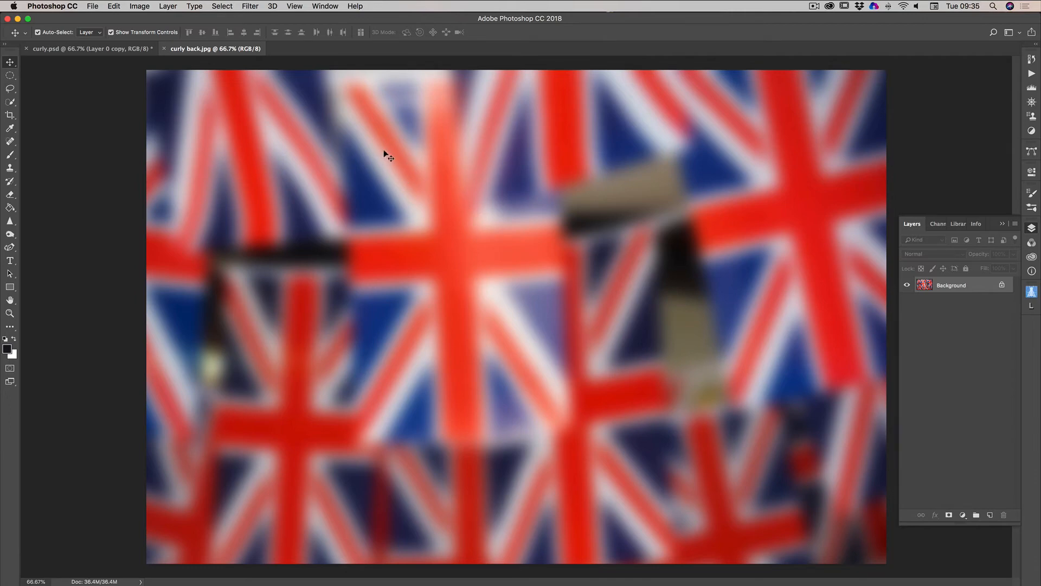
pyautogui.moveTo(383, 148); pyautogui.dragTo(547, 308)
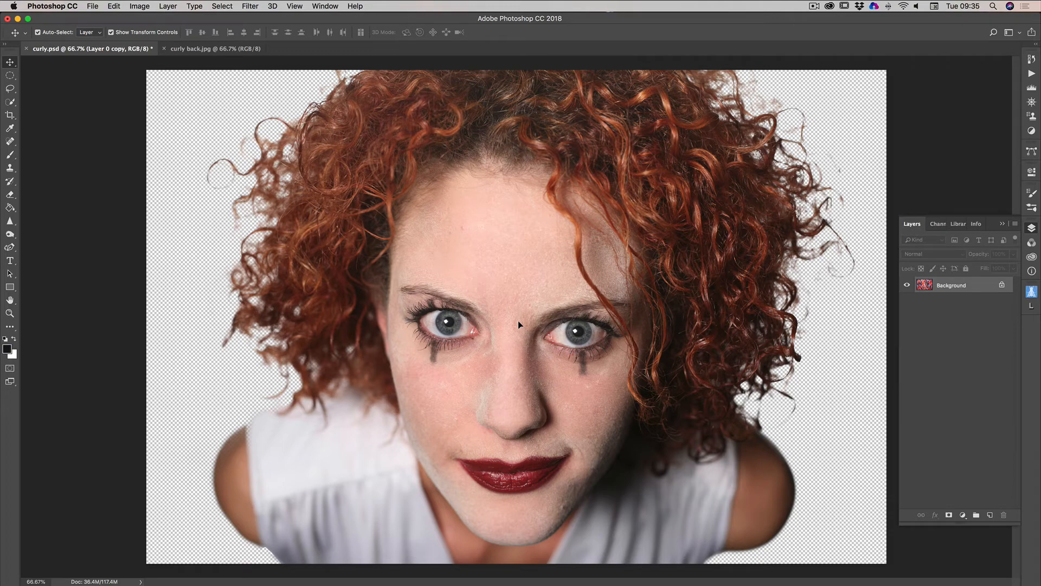
pyautogui.moveTo(518, 321); pyautogui.dragTo(519, 321)
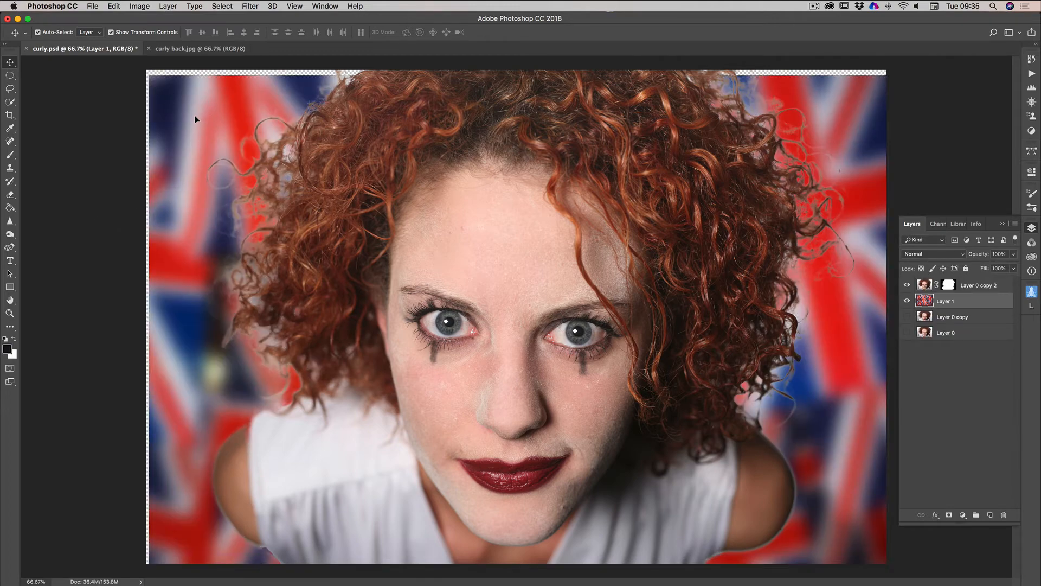
# Step: Align the flag layer with the canvas corner, disable Auto-Select, and scale the layer to 100.66% width and 101.13% height
pyautogui.moveTo(194, 115)
pyautogui.mouseDown()
pyautogui.moveTo(204, 122)
pyautogui.moveTo(197, 112)
pyautogui.mouseUp()
pyautogui.click(38, 32)
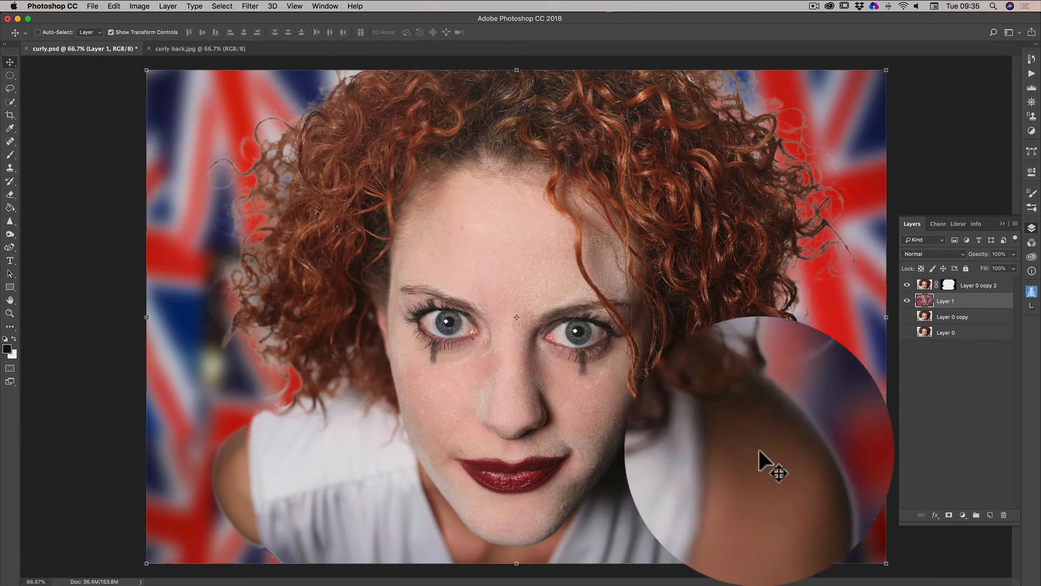
pyautogui.hotkey('ctrl', 't')
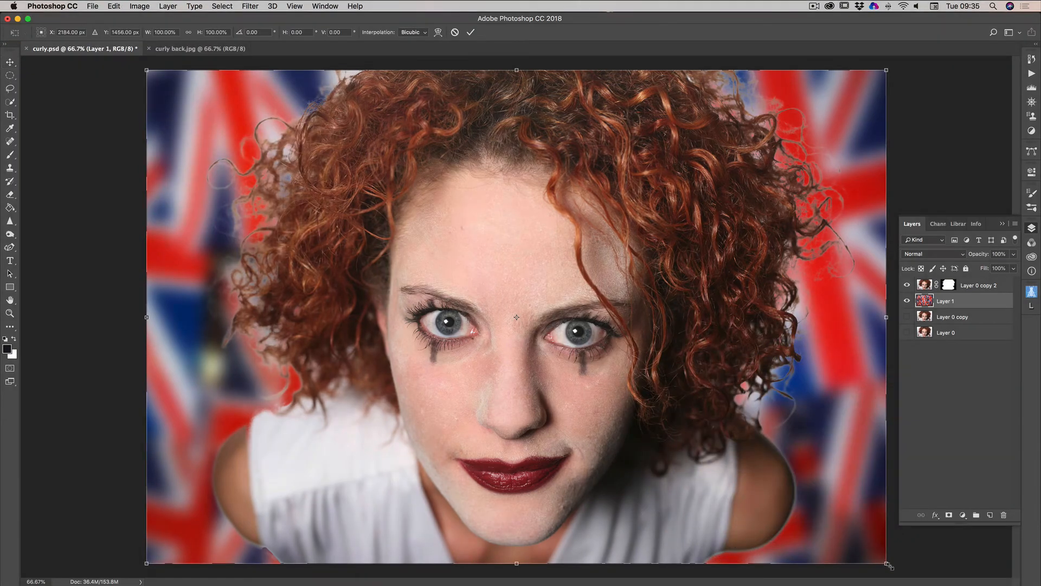
pyautogui.moveTo(887, 565); pyautogui.dragTo(892, 569)
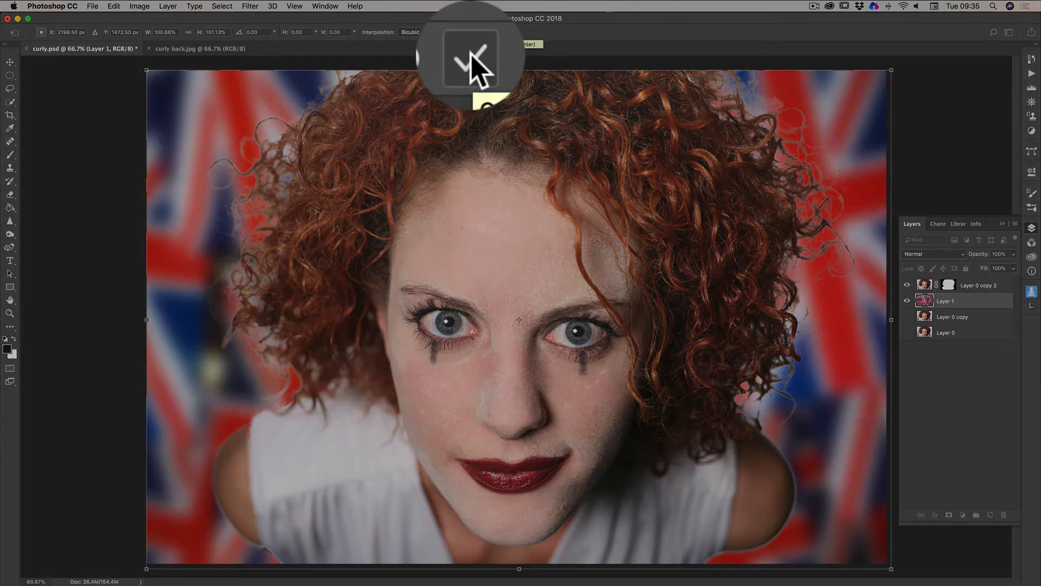
pyautogui.click(519, 32)
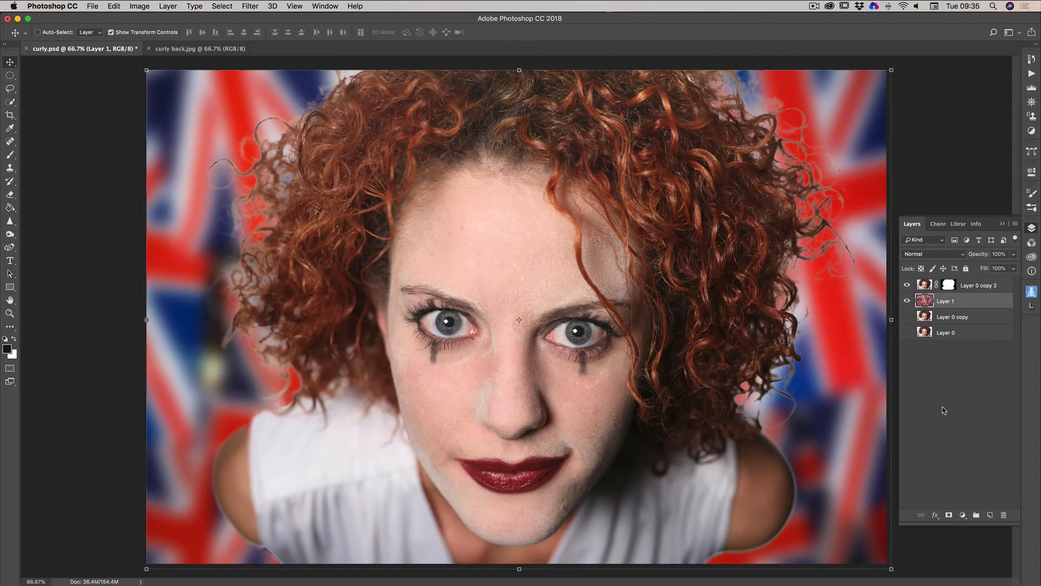
# Step: Activate the layer mask of Layer 0 copy 2 and choose the Burn tool with its range set to Highlights
pyautogui.click(947, 353)
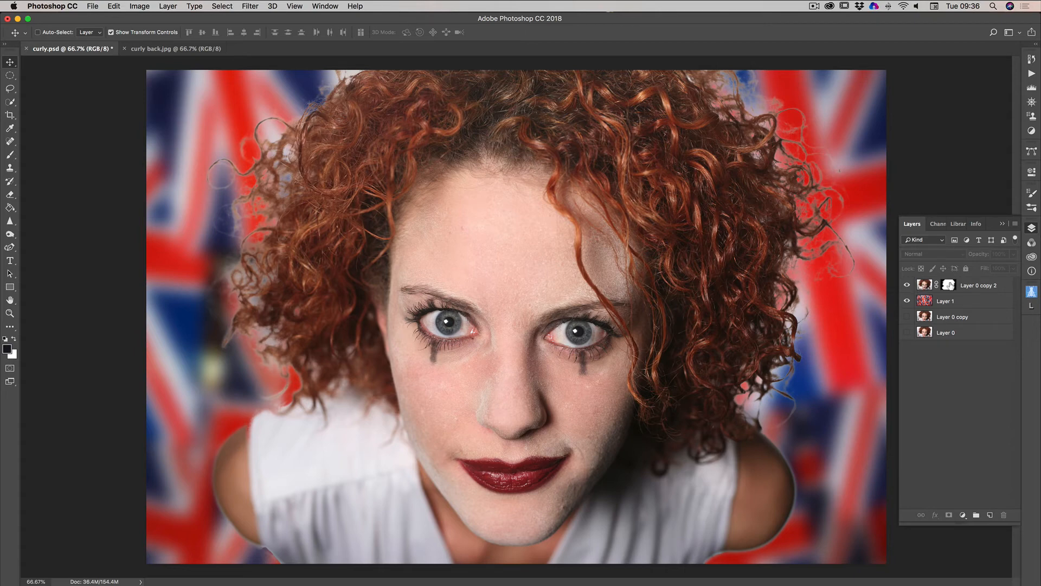
pyautogui.click(975, 286)
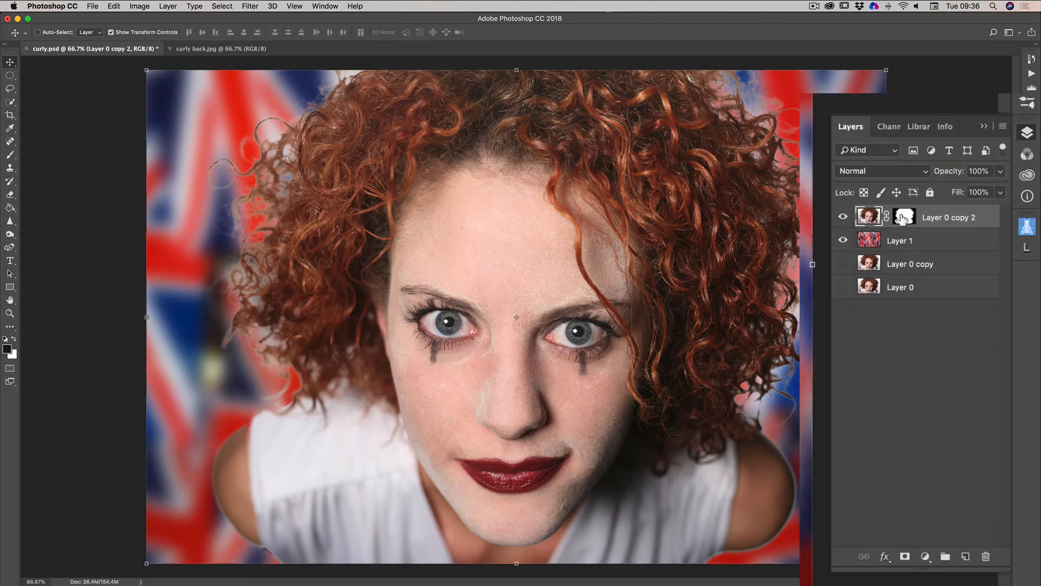
pyautogui.click(902, 218)
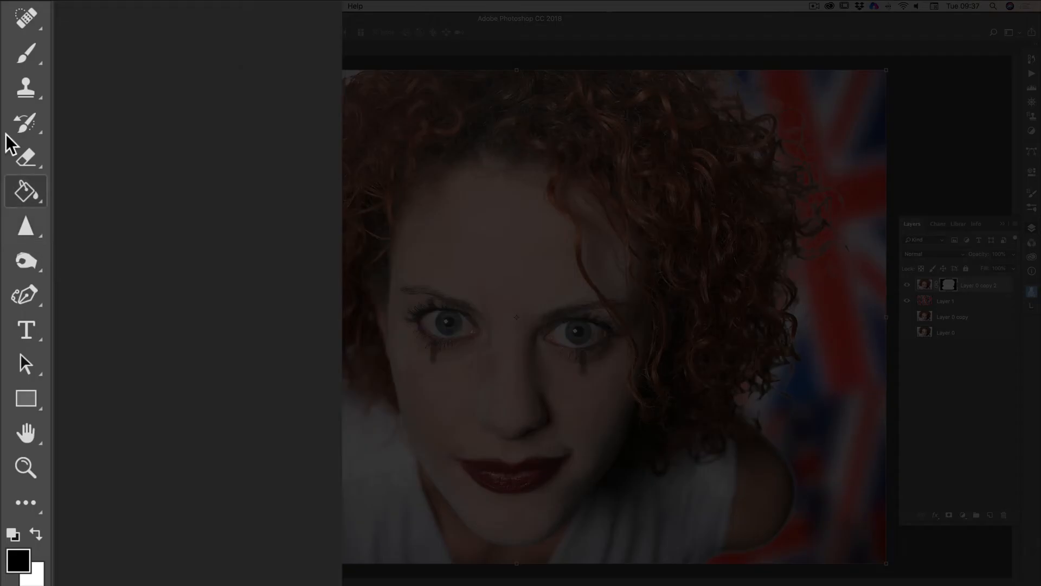
pyautogui.click(35, 262)
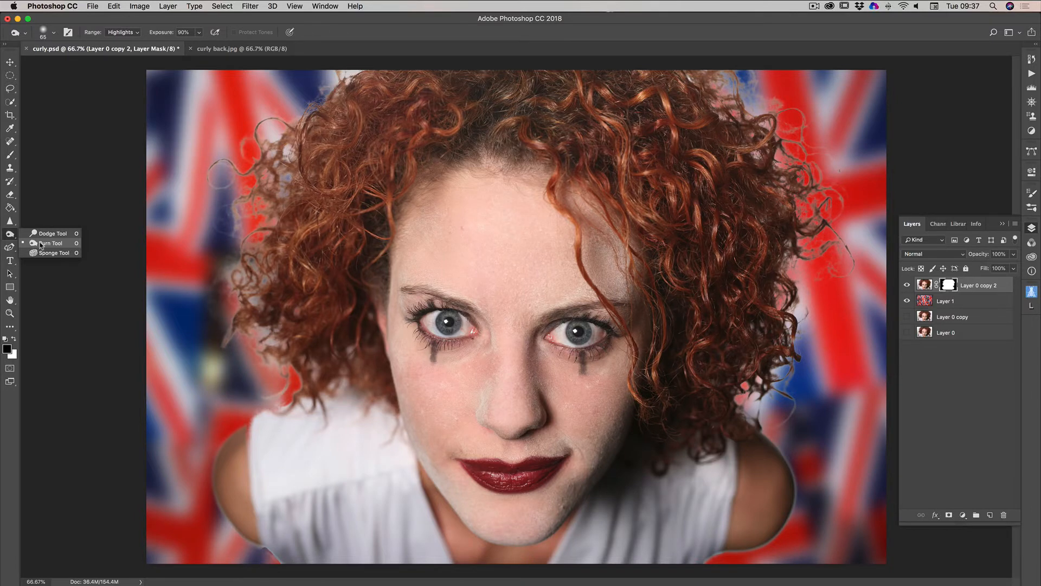
pyautogui.click(40, 244)
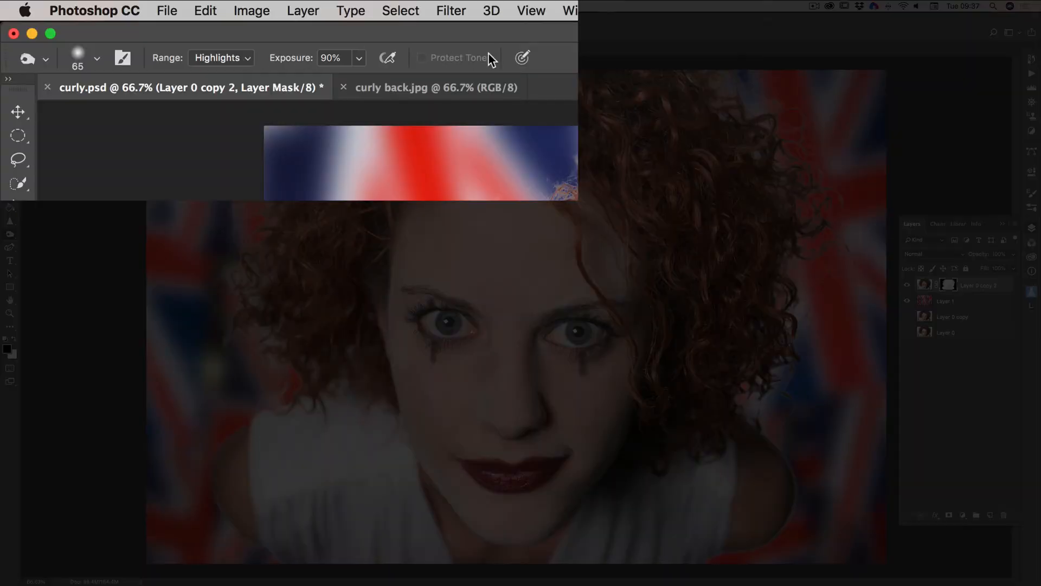
pyautogui.click(248, 61)
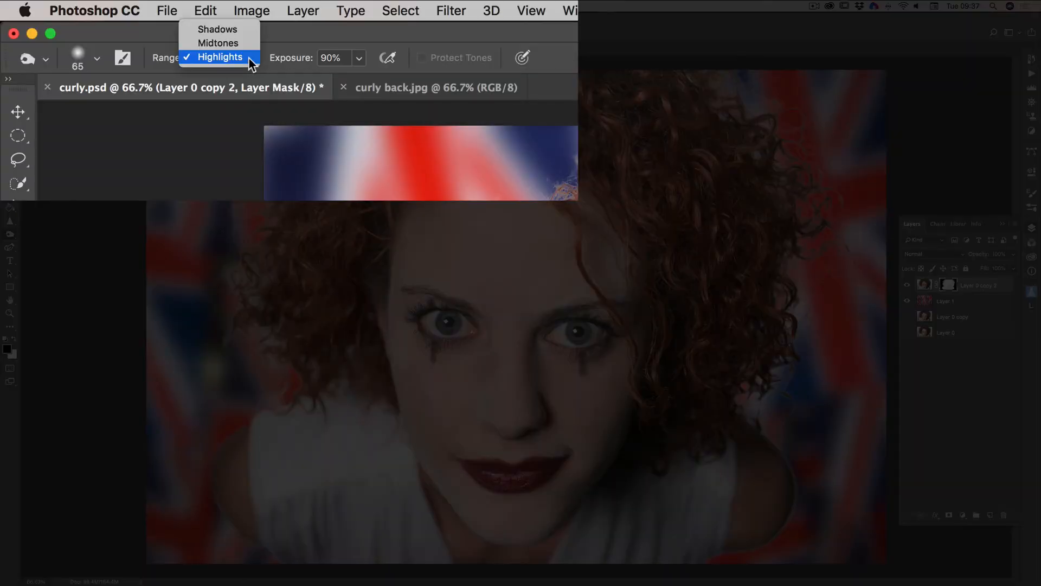
pyautogui.click(207, 58)
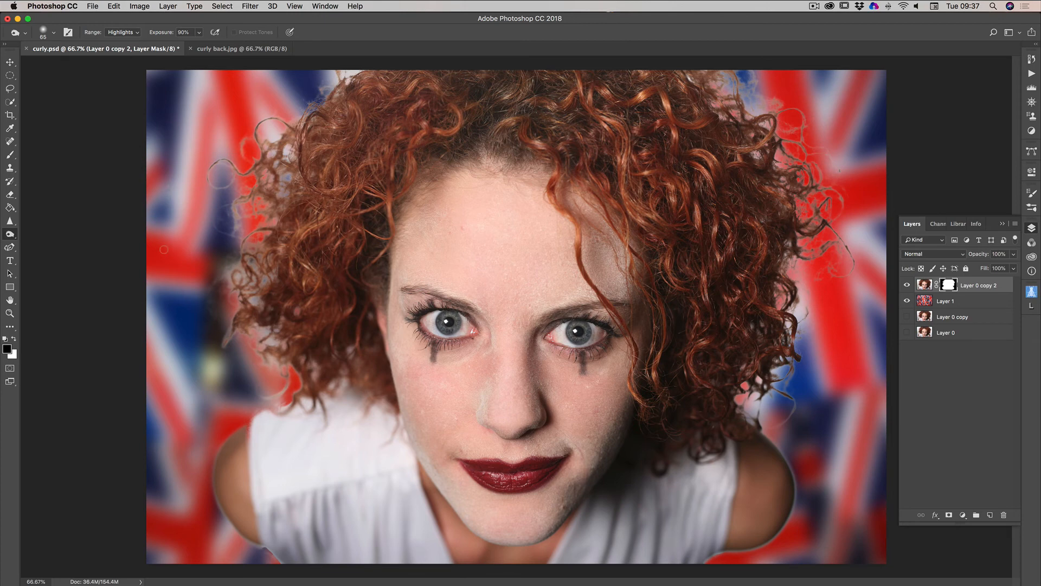
# Step: Enlarge the Burn tool's brush to 300 px and lower its exposure to 53%
pyautogui.press(']')
pyautogui.press(']')
pyautogui.press(']')
pyautogui.press(']')
pyautogui.press(']')
pyautogui.press(']')
pyautogui.press(']')
pyautogui.press(']')
pyautogui.press(']')
pyautogui.press(']')
pyautogui.press(']')
pyautogui.press(']')
pyautogui.press('[')
pyautogui.press('[')
pyautogui.press(']')
pyautogui.press('[')
pyautogui.click(55, 34)
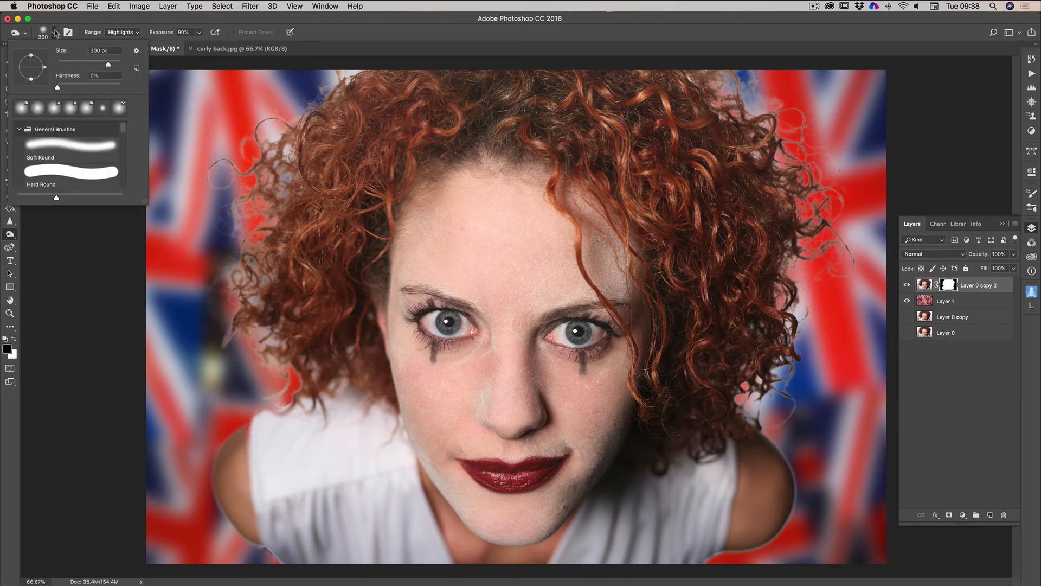
pyautogui.click(416, 35)
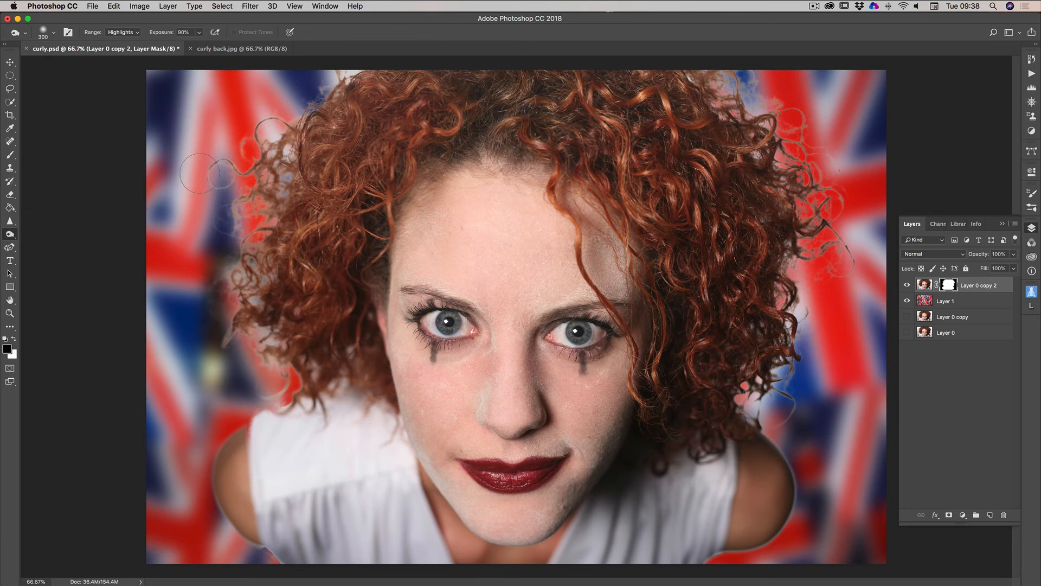
pyautogui.click(199, 33)
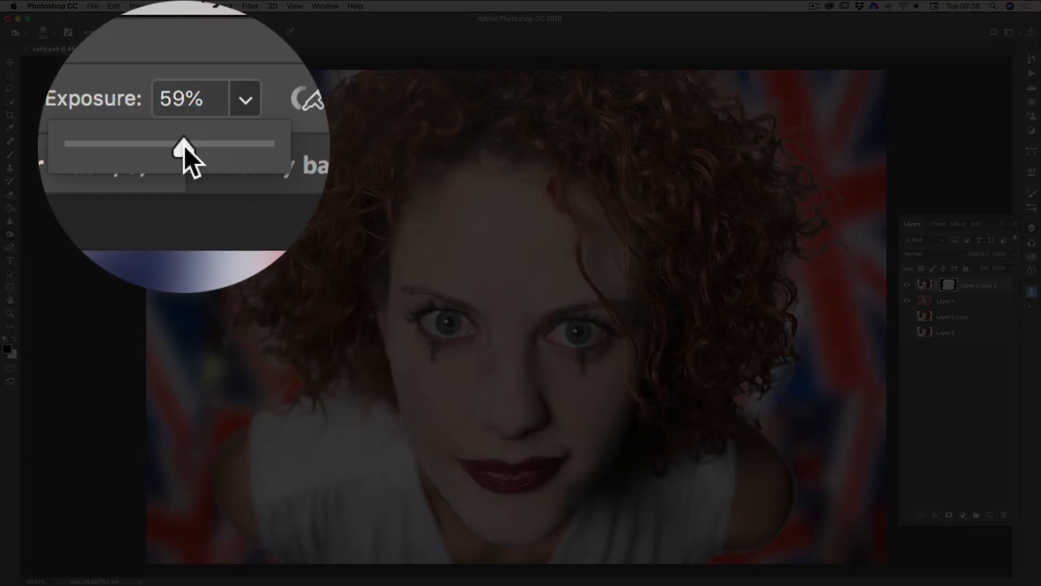
pyautogui.moveTo(184, 46); pyautogui.dragTo(182, 46)
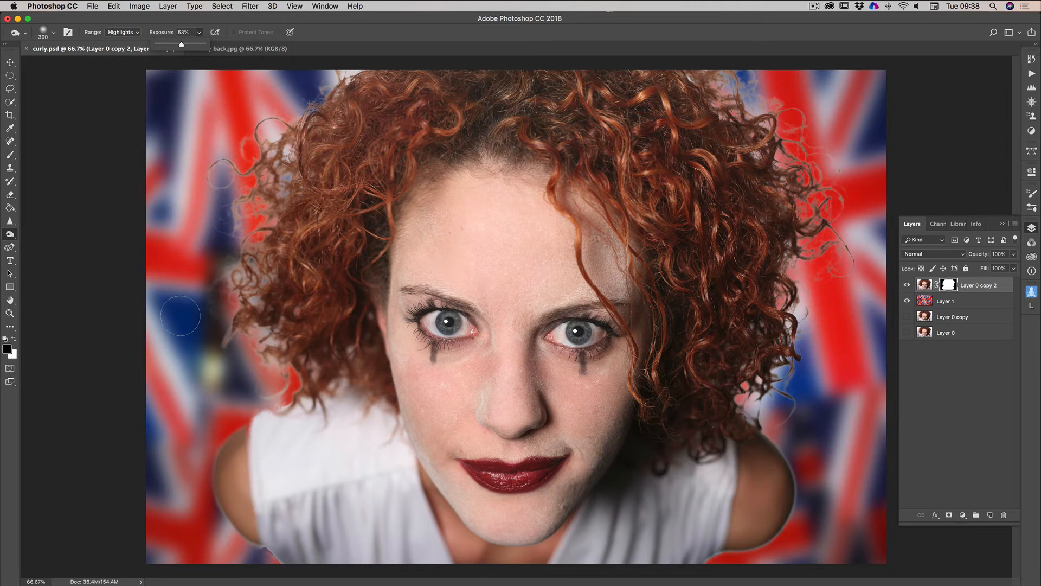
# Step: Burn the mask along the shoulders and the outer hair edges to remove the pale fringe
pyautogui.moveTo(208, 451)
pyautogui.mouseDown()
pyautogui.moveTo(197, 486)
pyautogui.moveTo(198, 441)
pyautogui.moveTo(198, 508)
pyautogui.mouseUp()
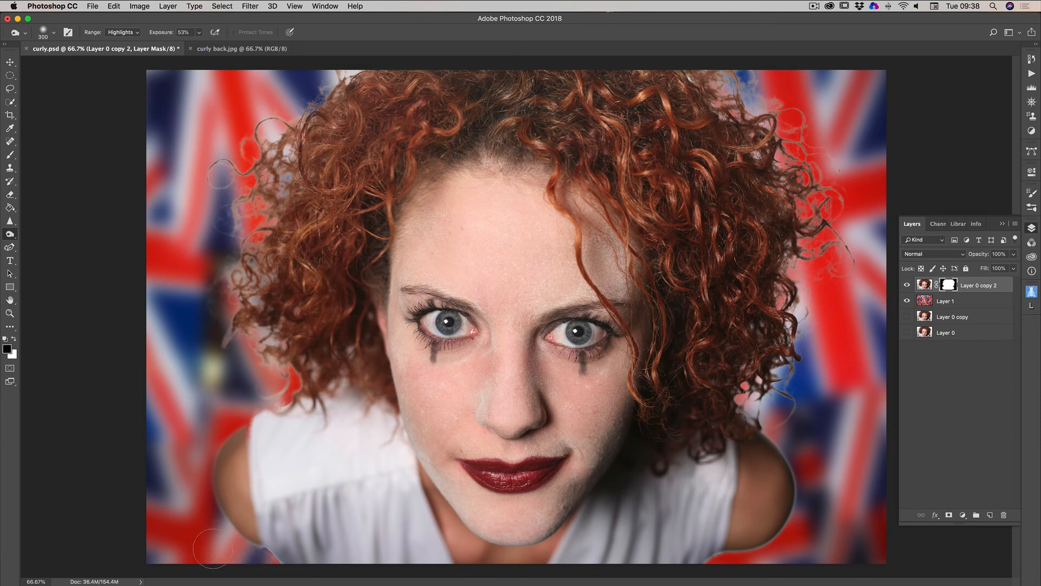
pyautogui.moveTo(215, 542)
pyautogui.mouseDown()
pyautogui.moveTo(192, 497)
pyautogui.moveTo(202, 514)
pyautogui.moveTo(199, 437)
pyautogui.moveTo(220, 411)
pyautogui.moveTo(200, 446)
pyautogui.moveTo(245, 549)
pyautogui.moveTo(205, 529)
pyautogui.moveTo(211, 545)
pyautogui.moveTo(205, 444)
pyautogui.moveTo(202, 458)
pyautogui.moveTo(210, 431)
pyautogui.moveTo(195, 446)
pyautogui.moveTo(211, 538)
pyautogui.moveTo(225, 528)
pyautogui.moveTo(217, 522)
pyautogui.moveTo(244, 522)
pyautogui.mouseUp()
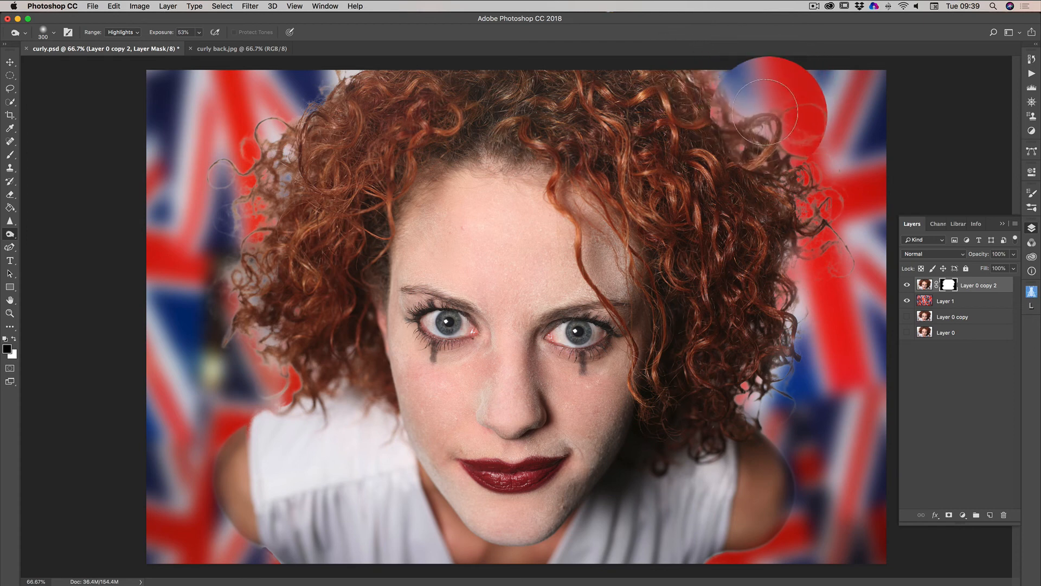
pyautogui.moveTo(759, 155)
pyautogui.mouseDown()
pyautogui.moveTo(791, 145)
pyautogui.moveTo(779, 162)
pyautogui.mouseUp()
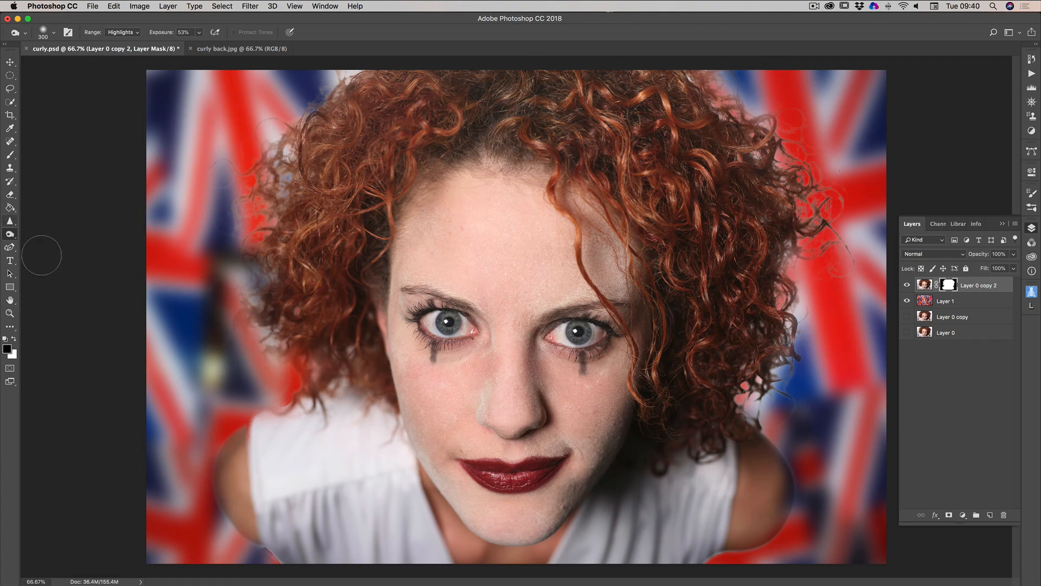
# Step: Switch to the Dodge tool and set its range to Highlights
pyautogui.rightClick(9, 236)
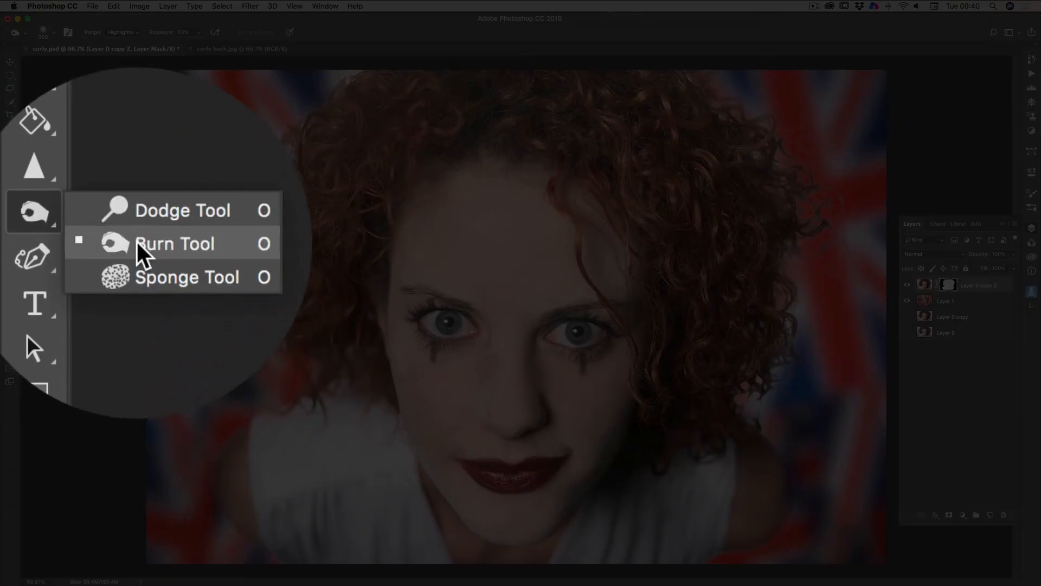
pyautogui.click(39, 234)
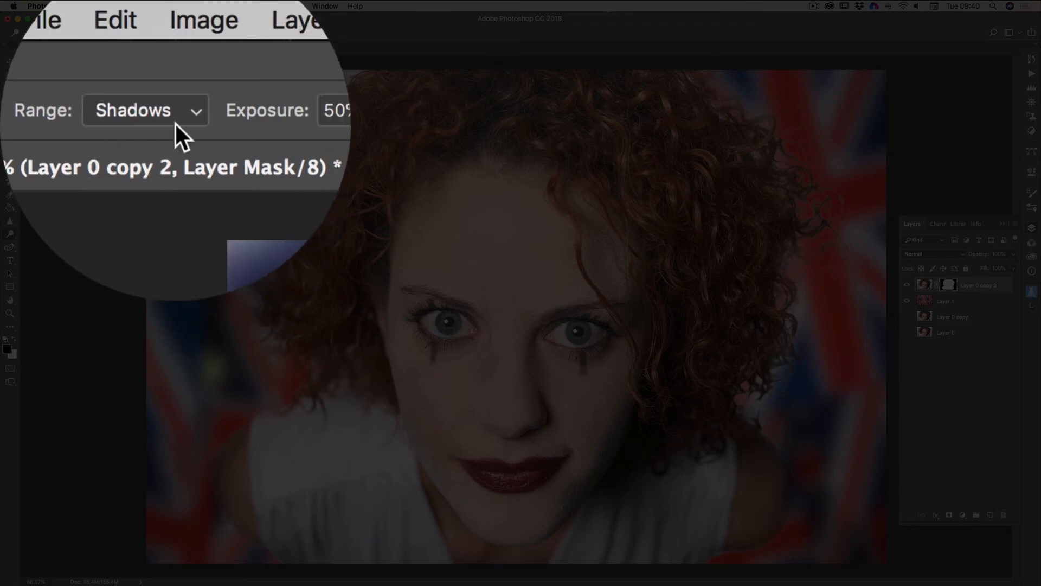
pyautogui.click(135, 32)
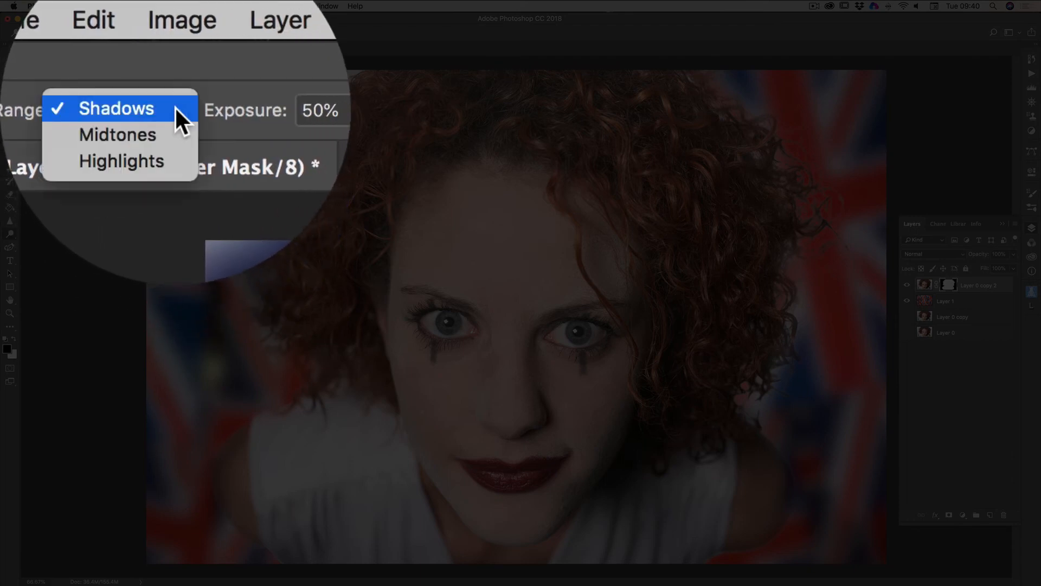
pyautogui.click(174, 158)
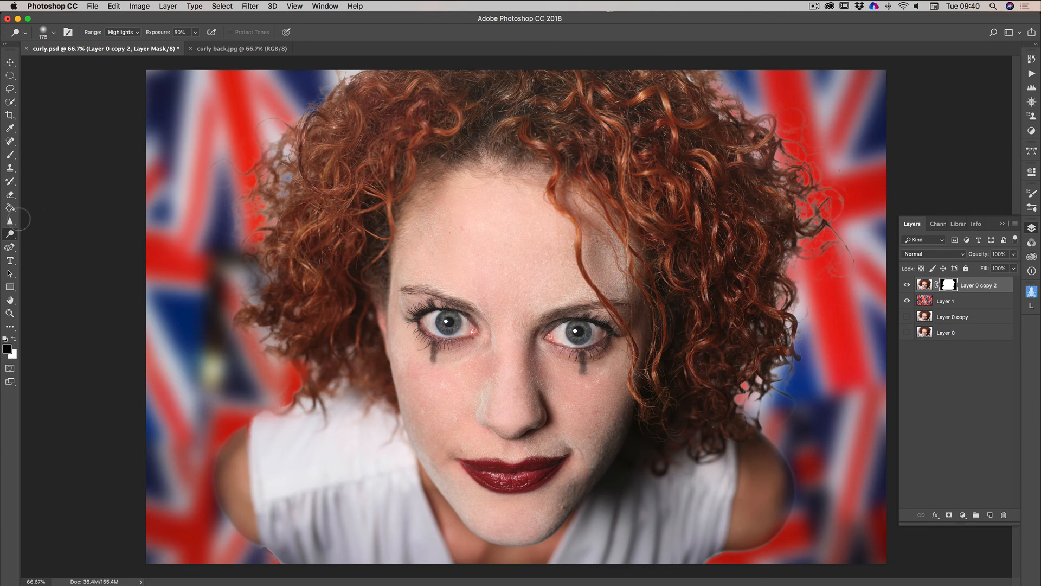
# Step: Burn the mask over the stray curls at the hair's right edge with the Burn tool
pyautogui.rightClick(10, 234)
pyautogui.click(46, 243)
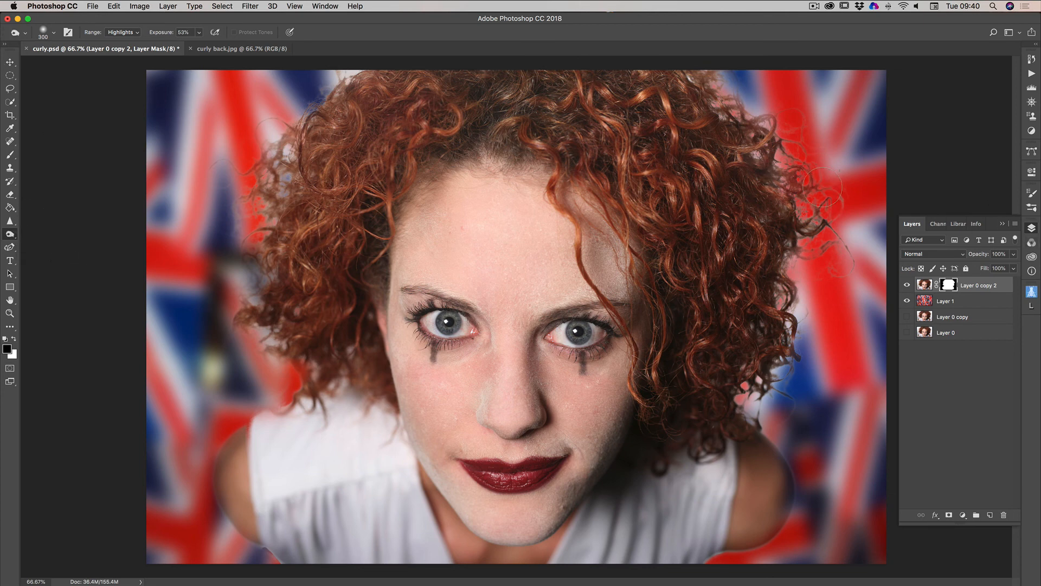
pyautogui.moveTo(817, 224)
pyautogui.mouseDown()
pyautogui.moveTo(795, 239)
pyautogui.moveTo(813, 251)
pyautogui.mouseUp()
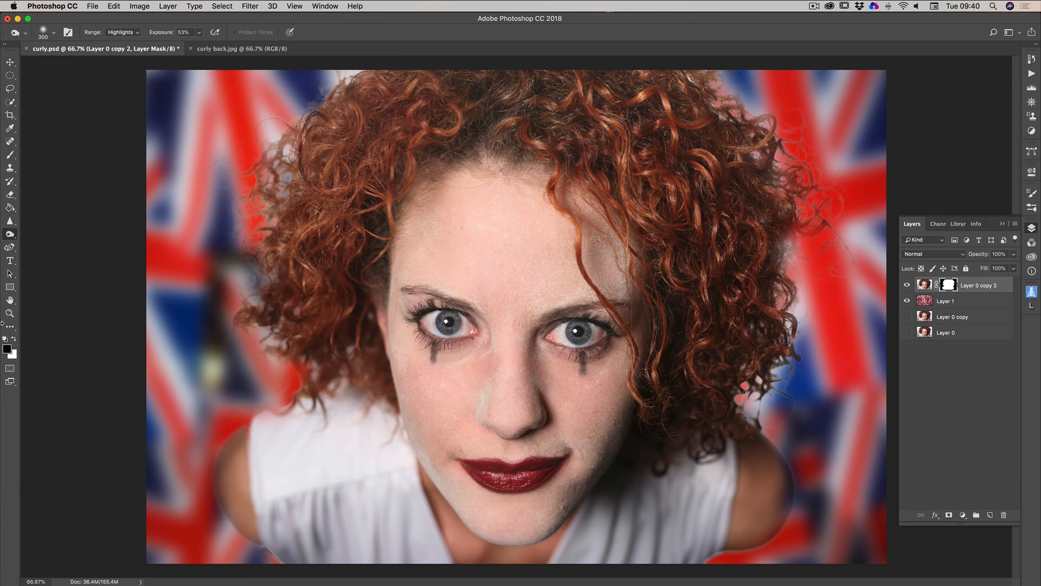
# Step: Dodge the mask along the right side of the hair with the Dodge tool to bring back curl detail
pyautogui.rightClick(12, 235)
pyautogui.click(44, 235)
pyautogui.moveTo(792, 239)
pyautogui.mouseDown()
pyautogui.moveTo(774, 274)
pyautogui.moveTo(780, 301)
pyautogui.mouseUp()
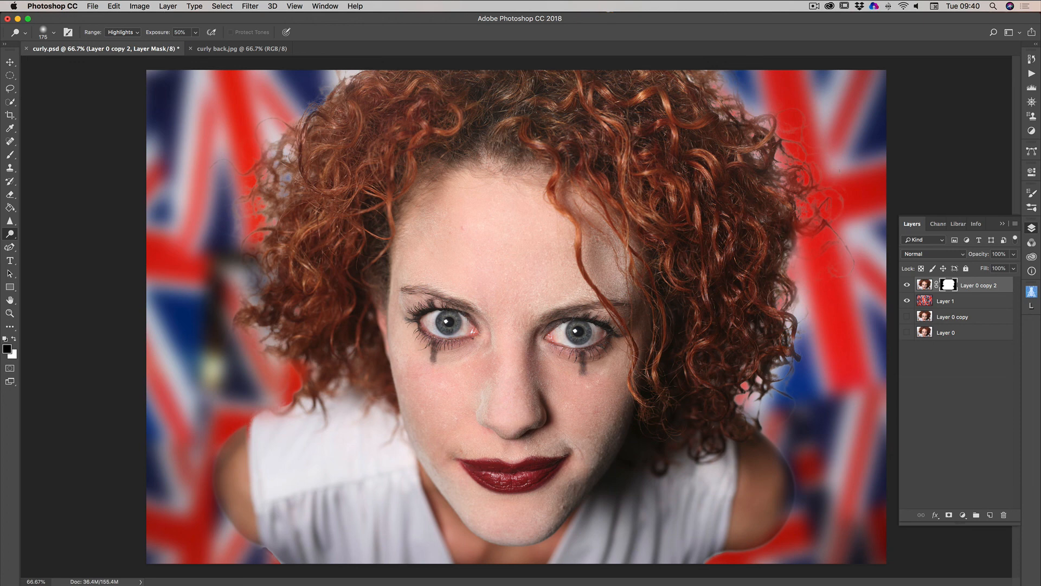